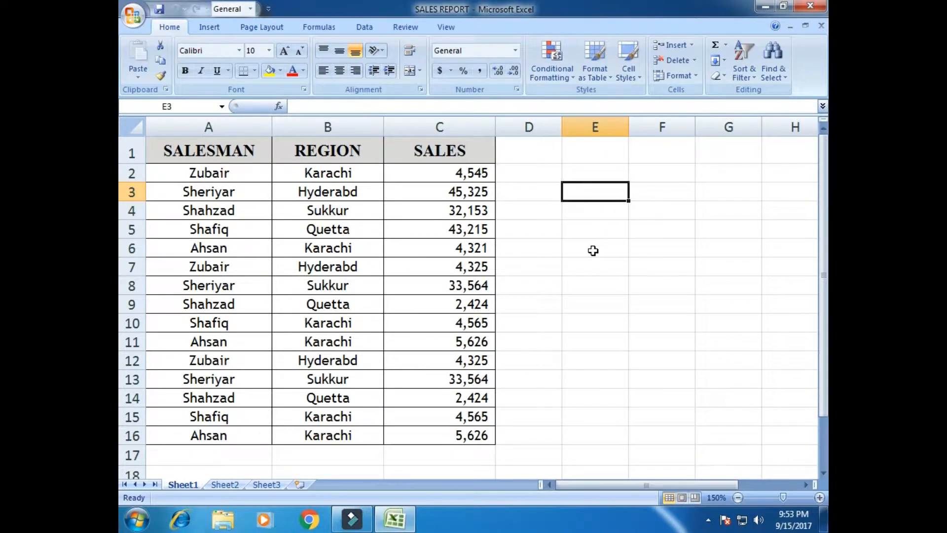
# Examine the SALESMAN, REGION and SALES headers and the entries listed under each of them.
pyautogui.click(558, 230)
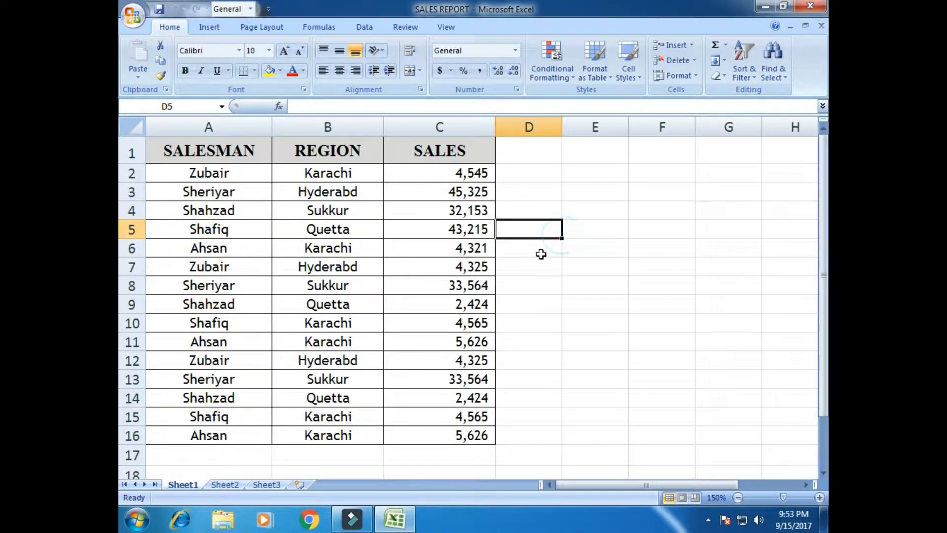
pyautogui.click(556, 188)
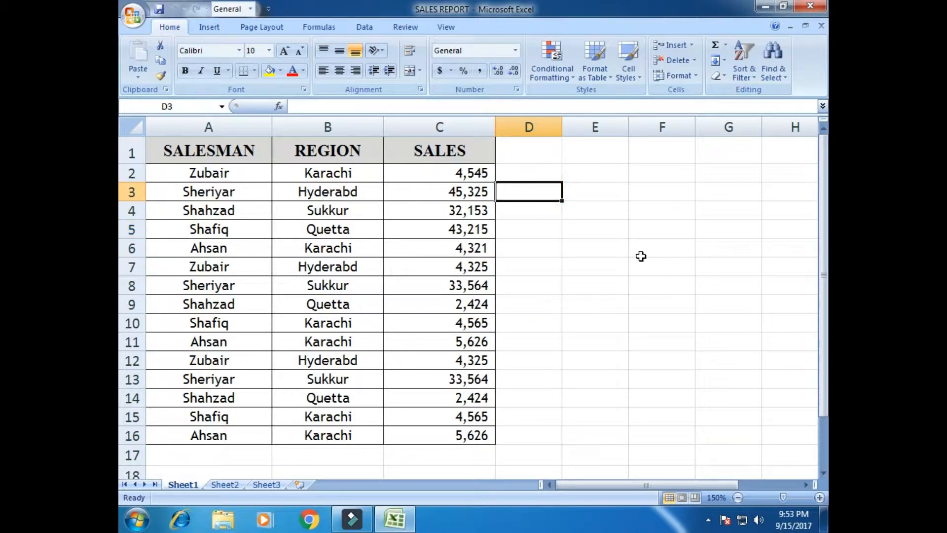
pyautogui.moveTo(224, 151); pyautogui.dragTo(417, 149)
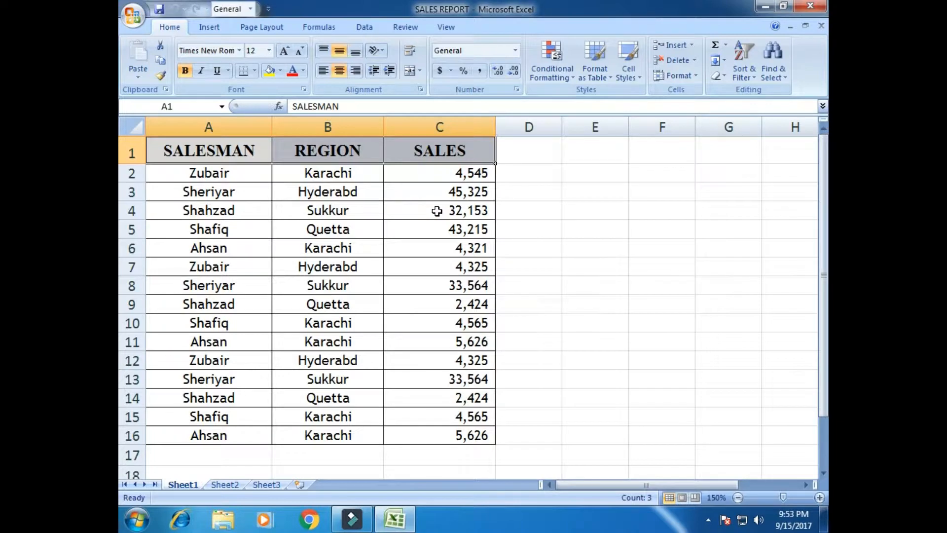
pyautogui.click(437, 210)
pyautogui.click(232, 149)
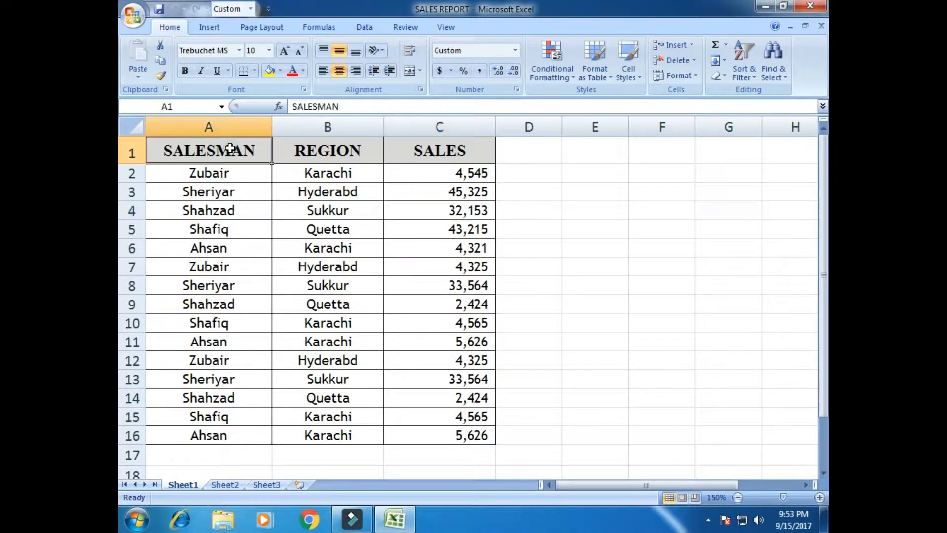
pyautogui.click(292, 150)
pyautogui.click(423, 153)
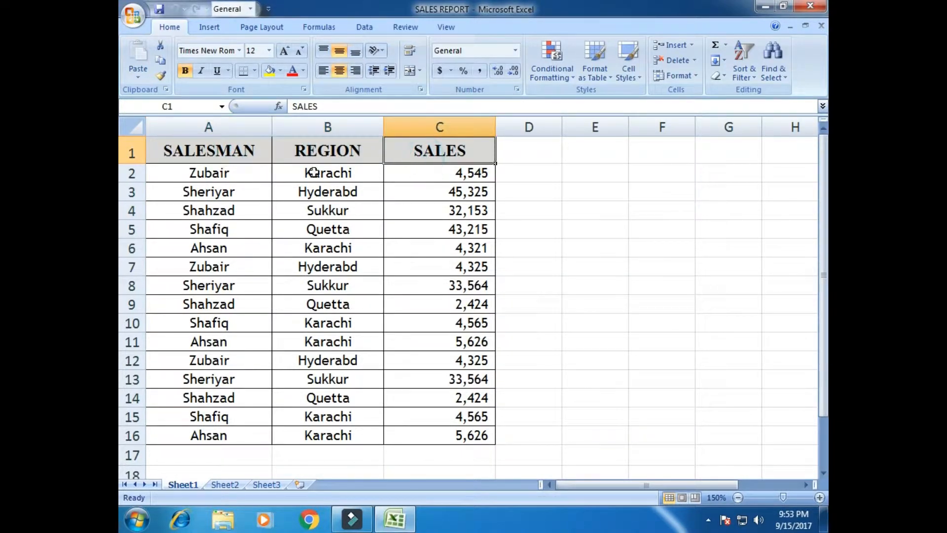
pyautogui.moveTo(247, 177); pyautogui.dragTo(256, 431)
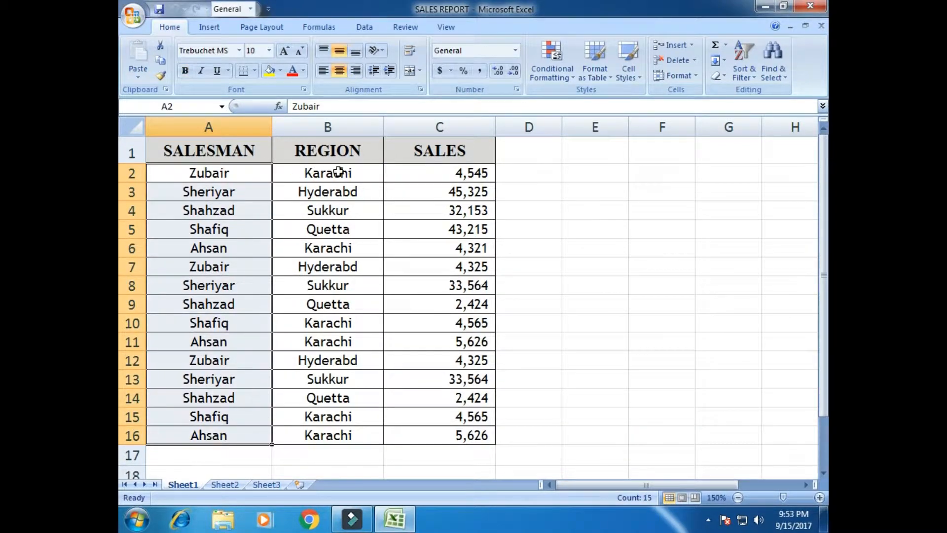
pyautogui.moveTo(338, 172); pyautogui.dragTo(354, 435)
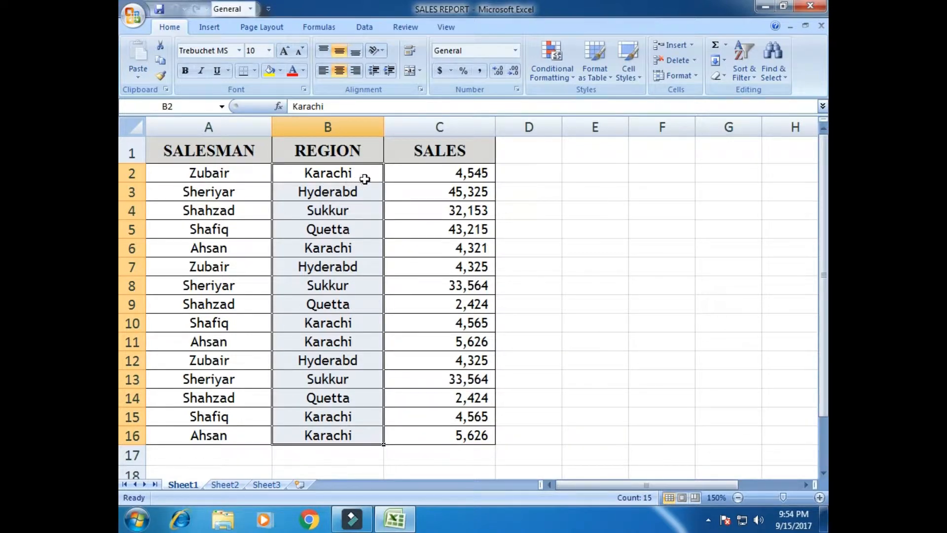
pyautogui.moveTo(411, 170); pyautogui.dragTo(430, 420)
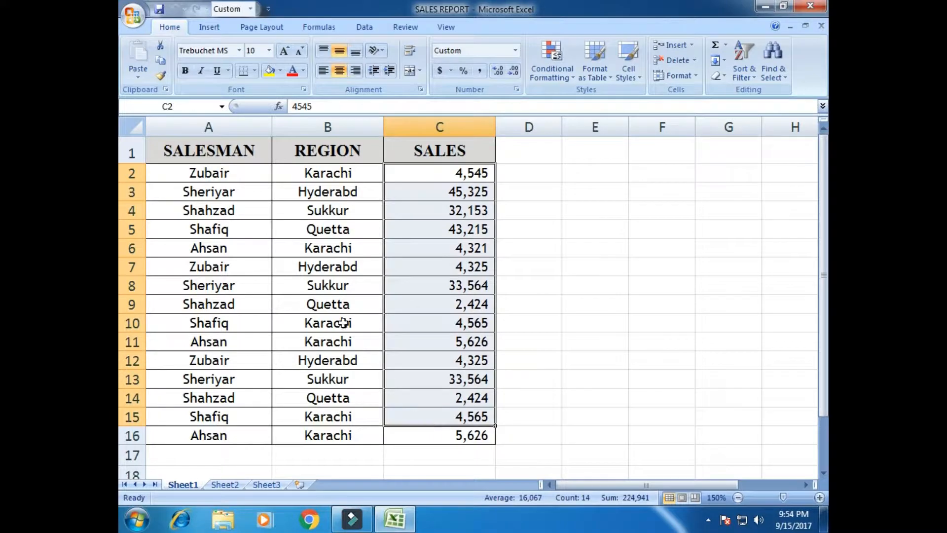
# Examine which regions are recorded against the first salesman's repeated entries in rows 2, 7 and 12.
pyautogui.click(223, 179)
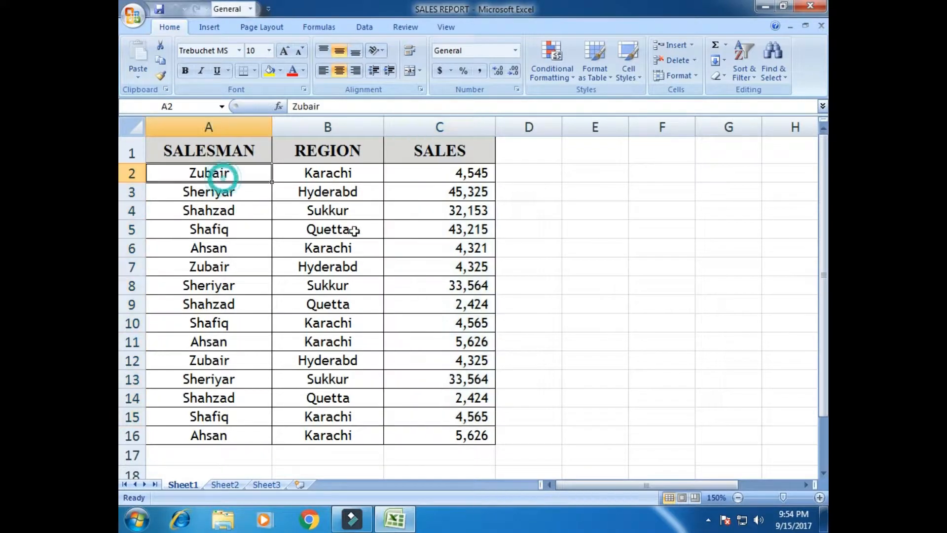
pyautogui.click(329, 179)
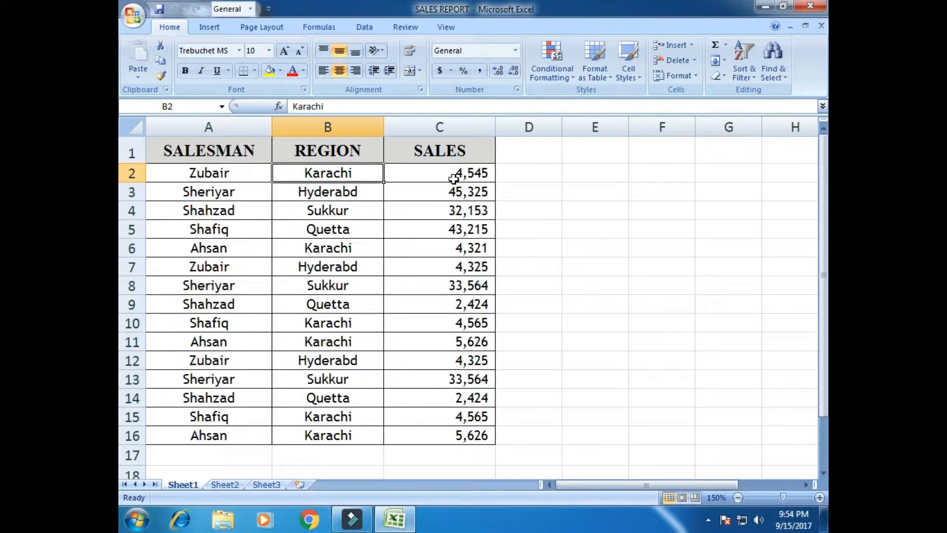
pyautogui.click(243, 173)
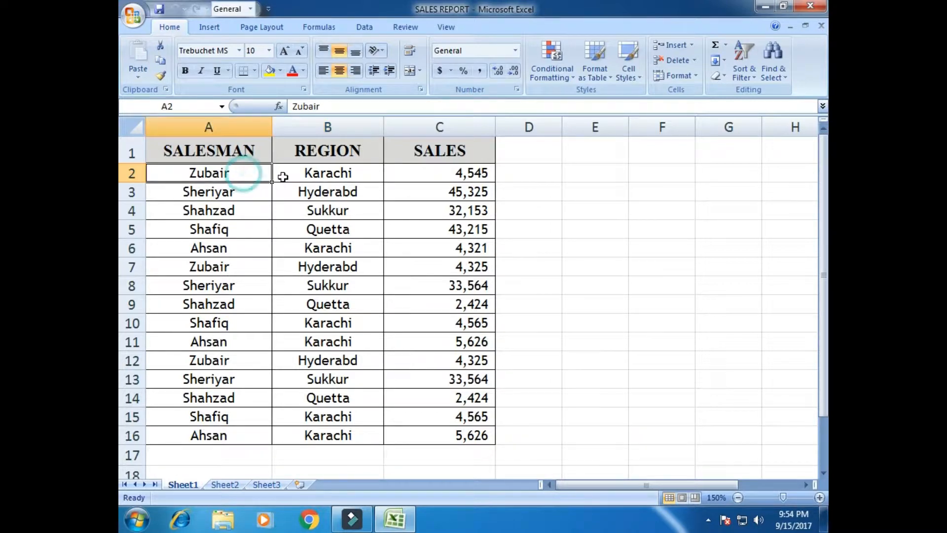
pyautogui.click(293, 174)
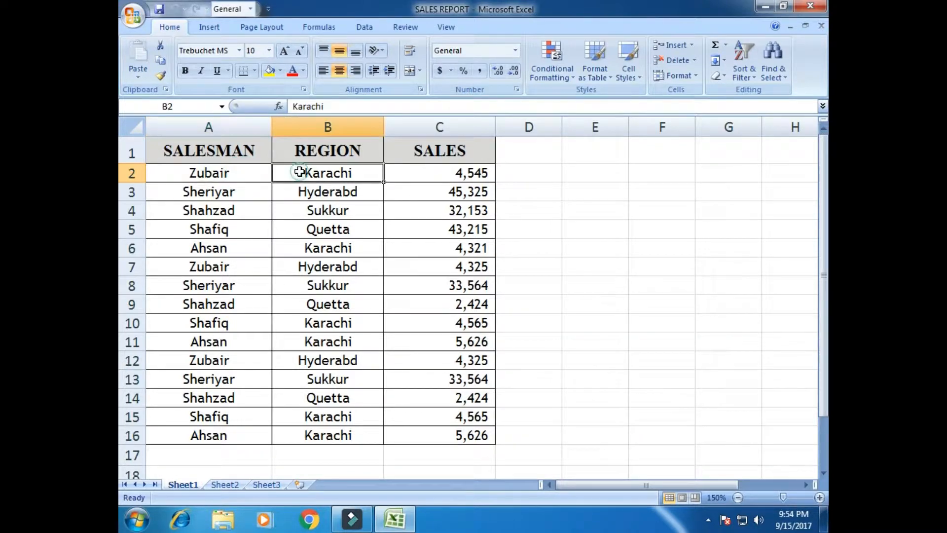
pyautogui.click(239, 268)
pyautogui.click(293, 272)
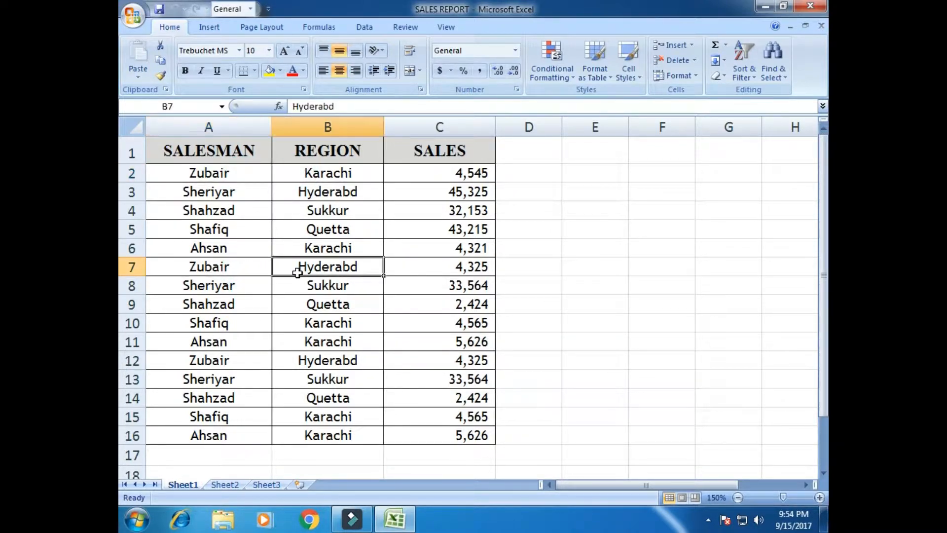
pyautogui.click(232, 360)
pyautogui.click(298, 358)
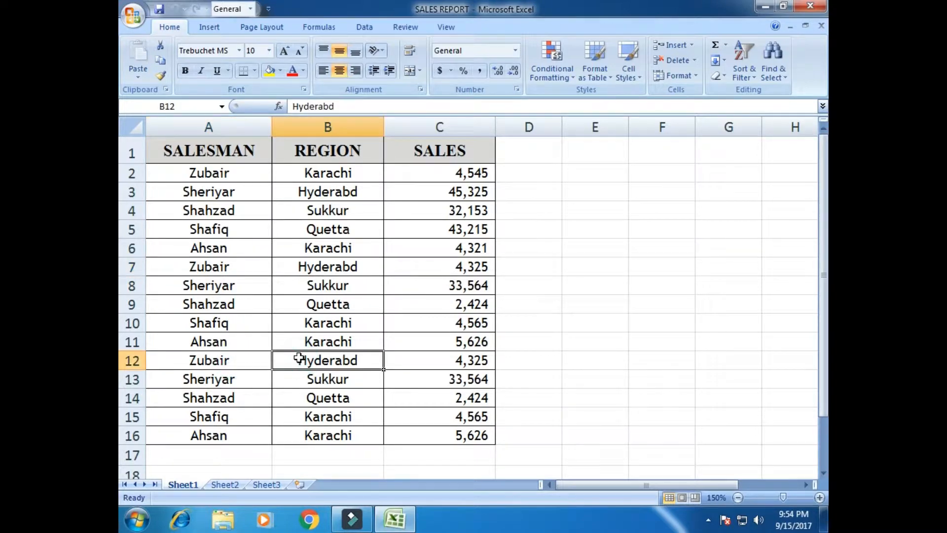
pyautogui.click(232, 217)
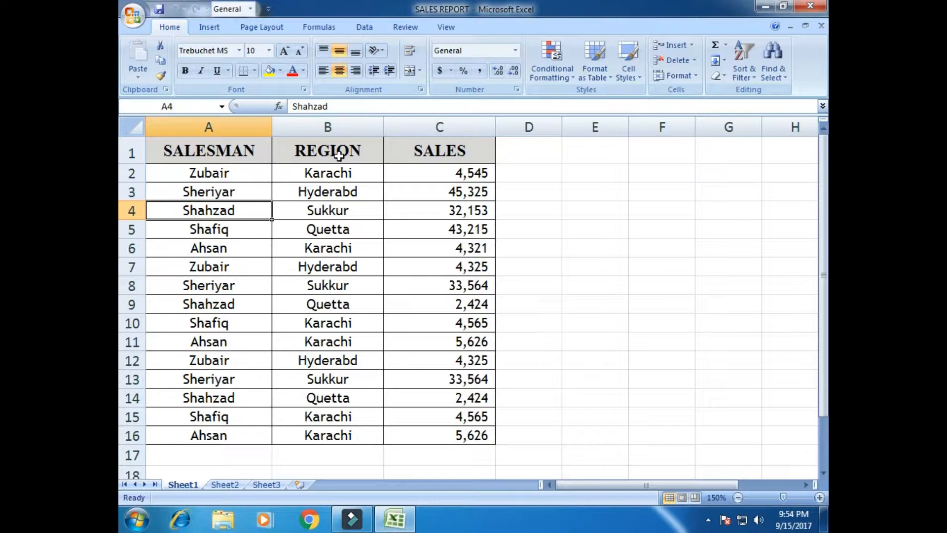
pyautogui.click(346, 172)
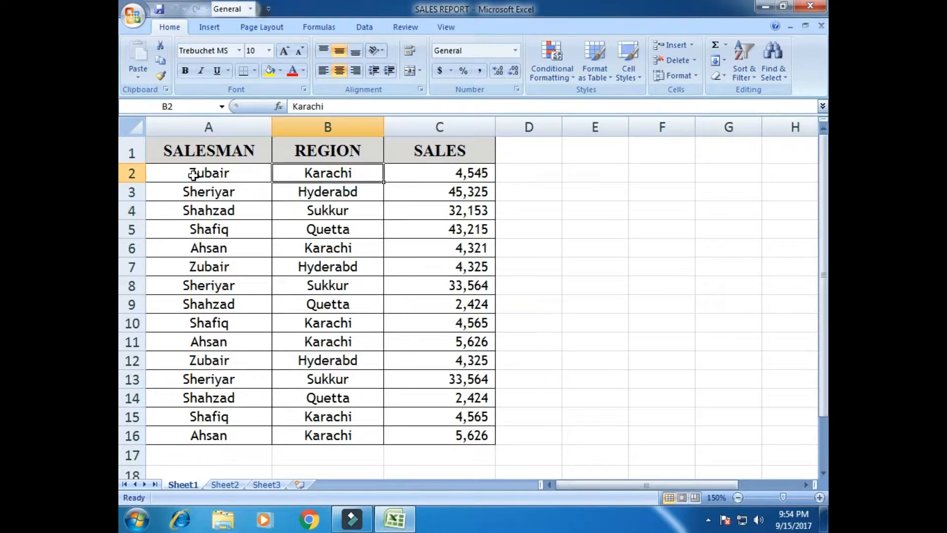
pyautogui.click(410, 206)
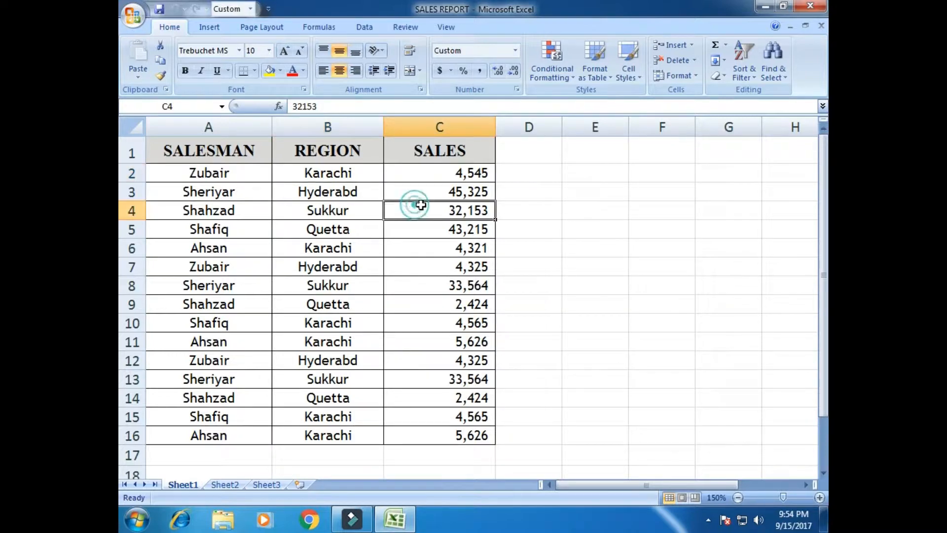
pyautogui.click(588, 191)
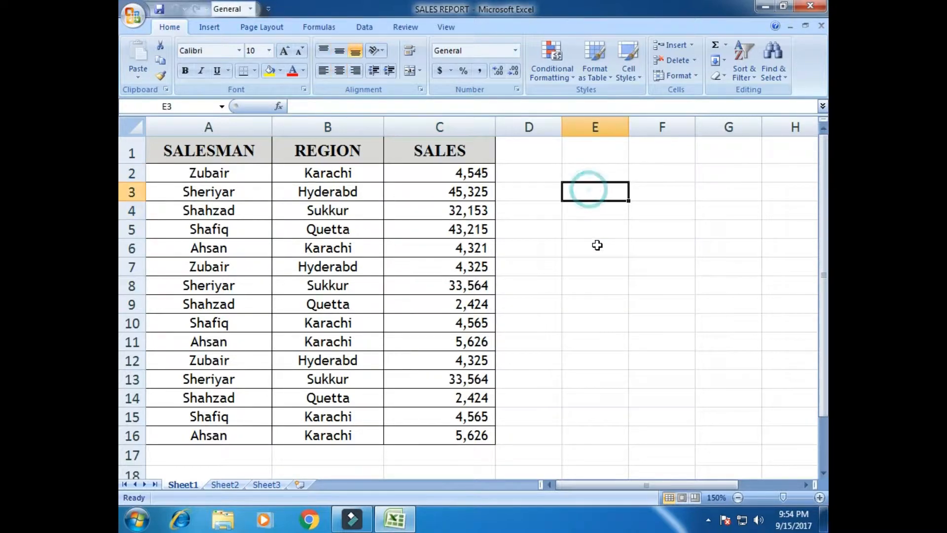
pyautogui.click(372, 33)
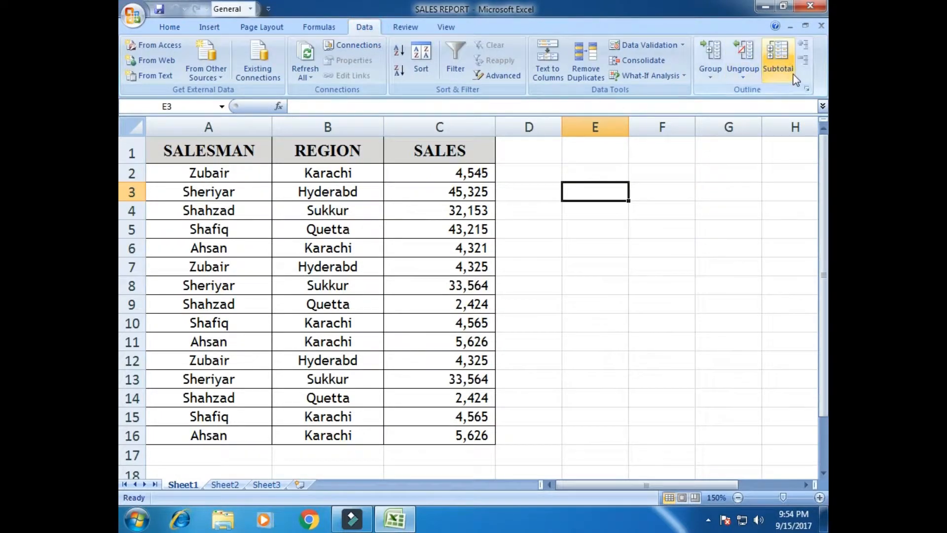
pyautogui.click(692, 303)
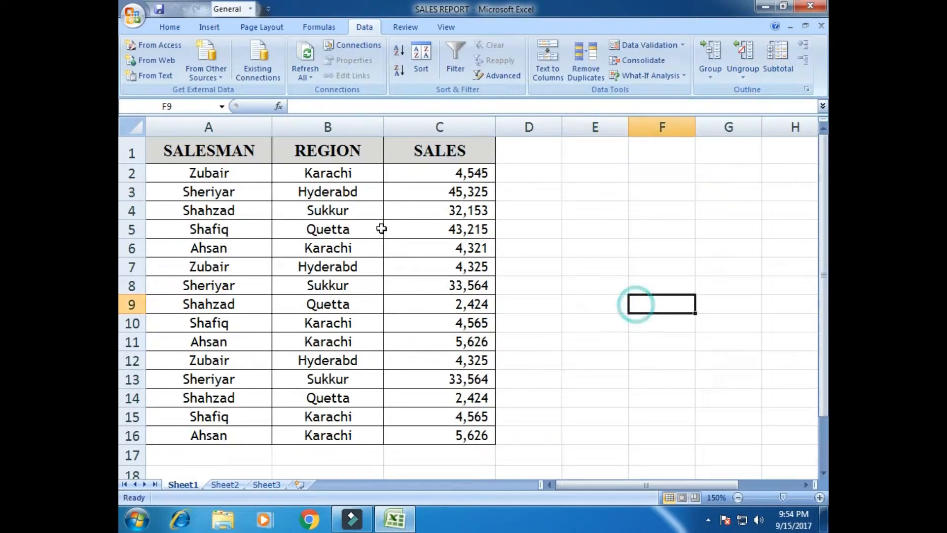
pyautogui.click(167, 26)
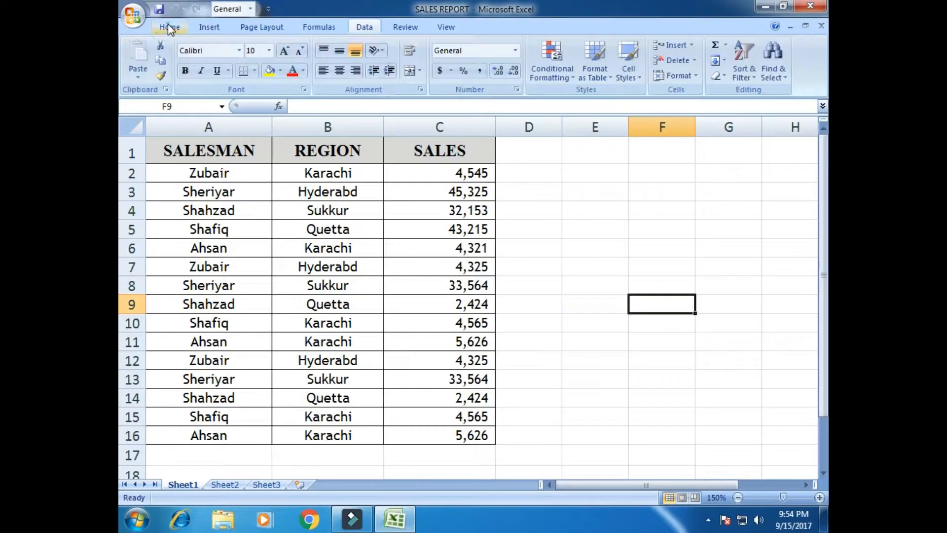
pyautogui.click(363, 210)
pyautogui.click(414, 173)
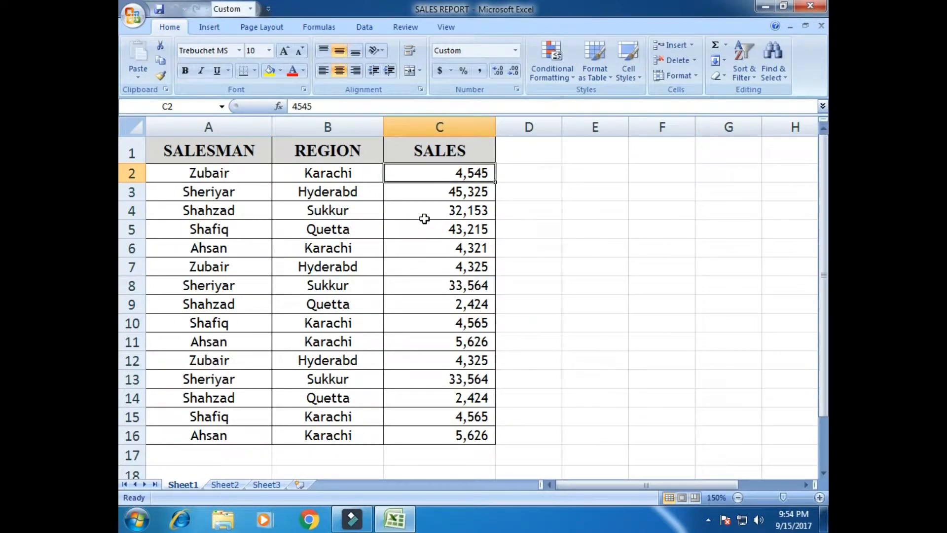
pyautogui.click(423, 213)
pyautogui.click(538, 205)
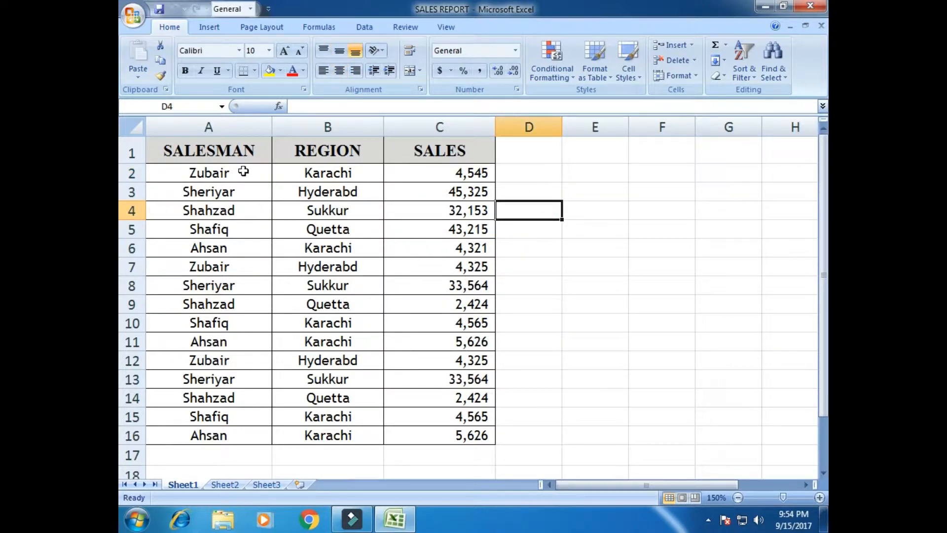
# Try sorting the whole table from A to Z by the SALESMAN column, and undo the sort.
pyautogui.click(229, 150)
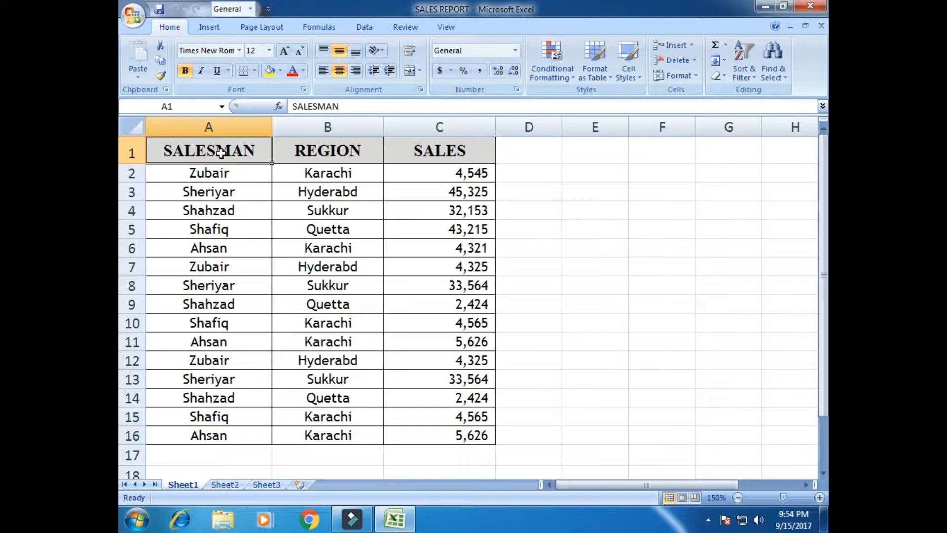
pyautogui.click(743, 77)
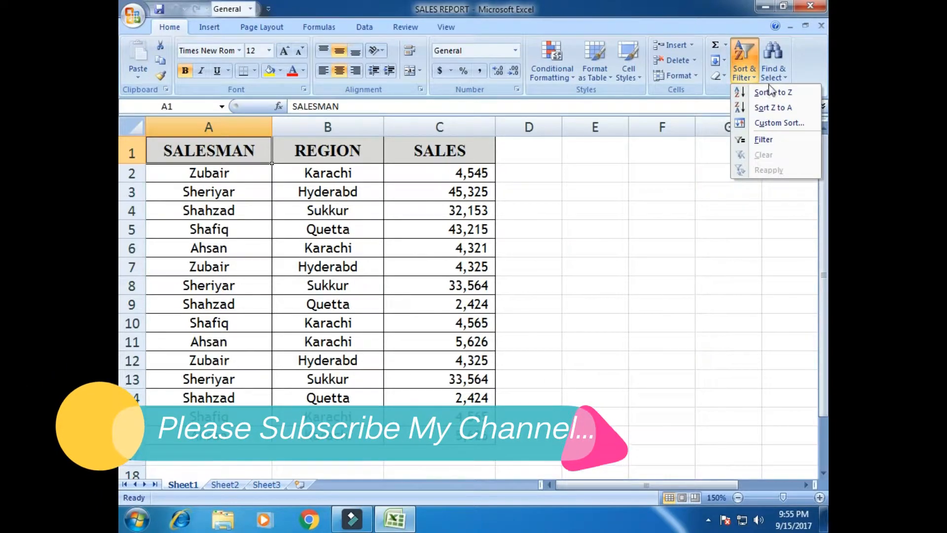
pyautogui.click(798, 93)
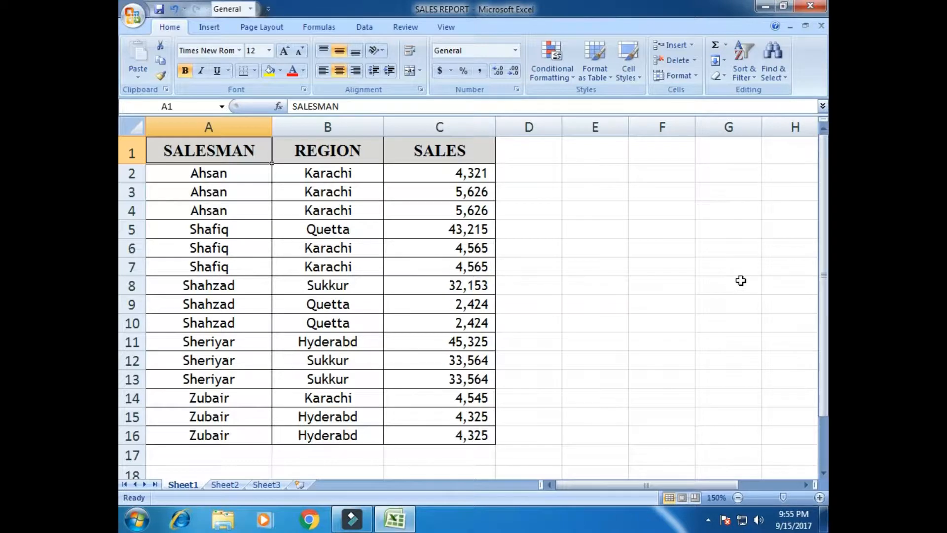
pyautogui.hotkey('ctrl', 'z')
pyautogui.click(722, 281)
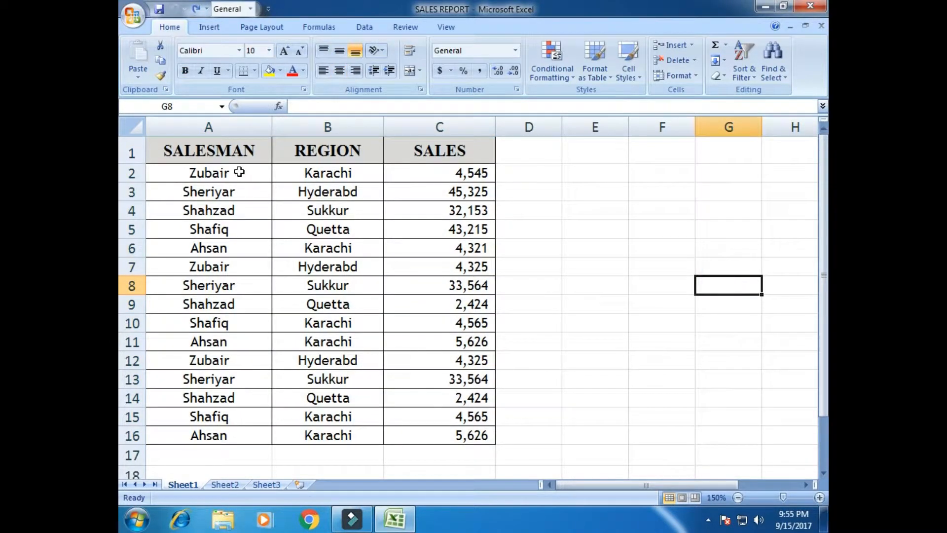
# Sort only the SALESMAN entries in A2:A16 from A to Z, continuing with the current selection.
pyautogui.moveTo(239, 156); pyautogui.dragTo(249, 430)
pyautogui.click(215, 205)
pyautogui.moveTo(215, 173); pyautogui.dragTo(240, 433)
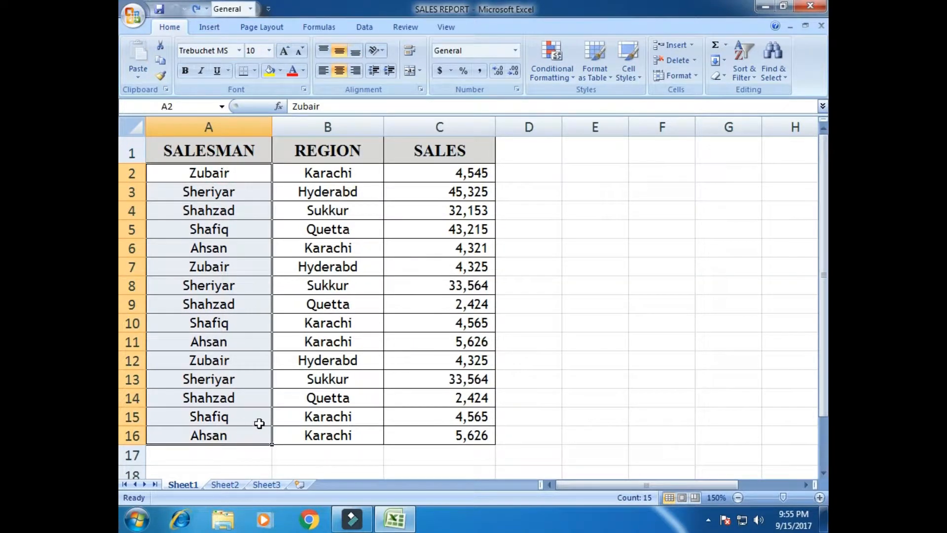
pyautogui.click(747, 77)
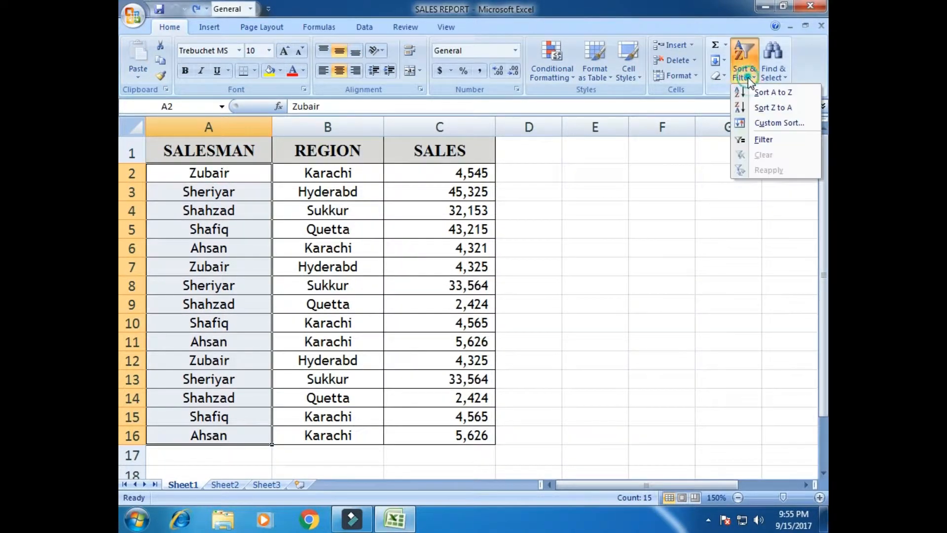
pyautogui.click(801, 93)
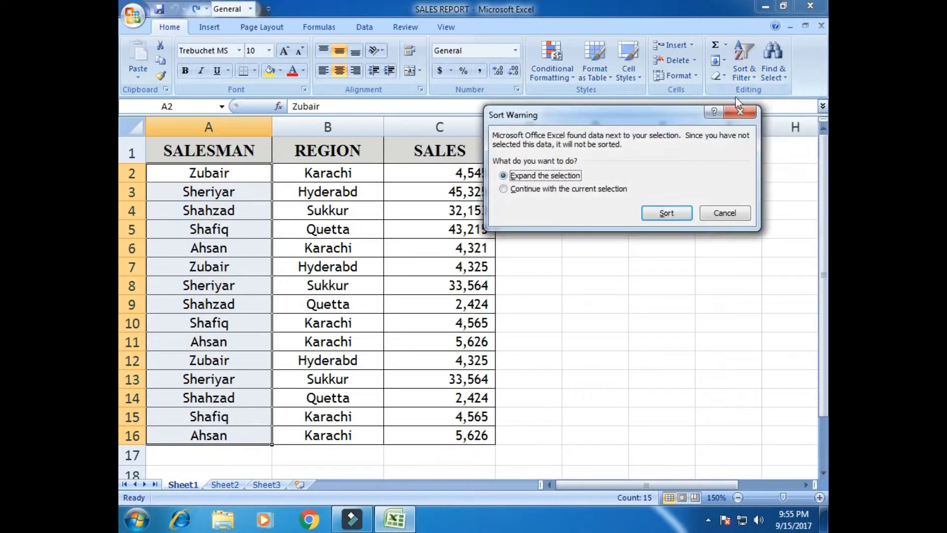
pyautogui.click(512, 190)
pyautogui.click(671, 213)
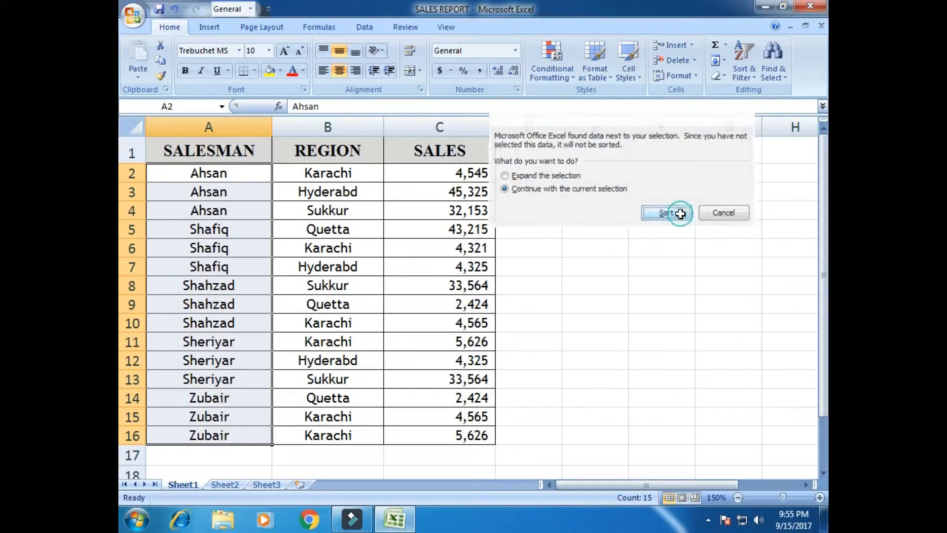
pyautogui.click(613, 218)
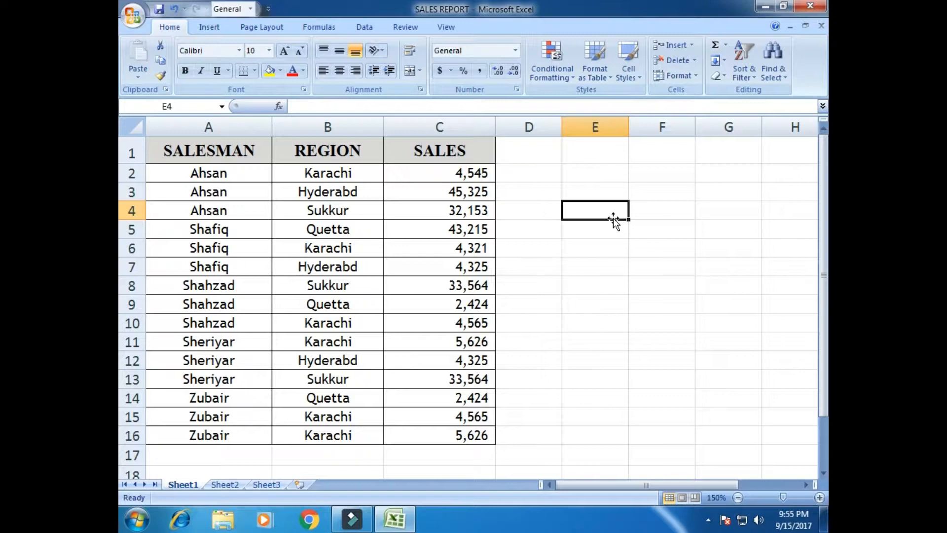
pyautogui.moveTo(226, 173); pyautogui.dragTo(244, 435)
pyautogui.click(238, 342)
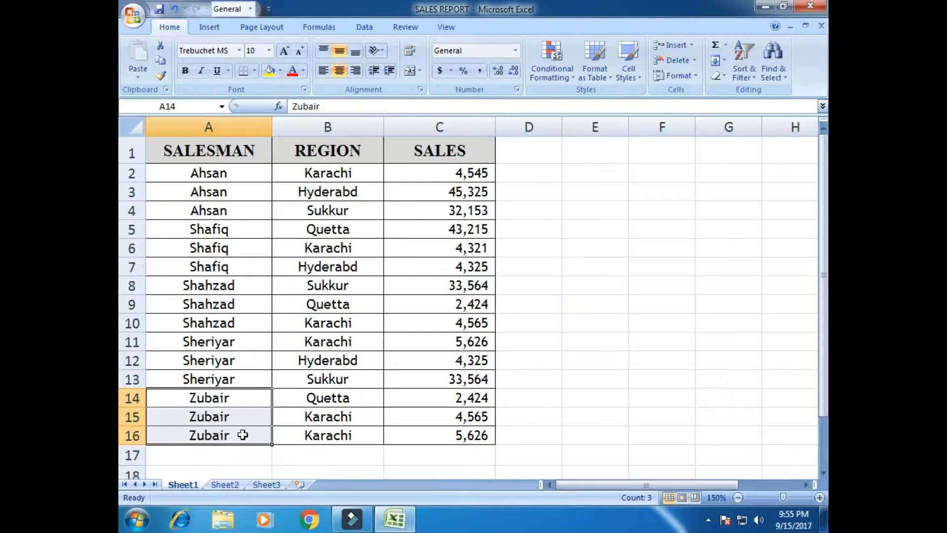
# Sort only the REGION entries in B2:B16 from A to Z, continuing with the current selection.
pyautogui.click(341, 174)
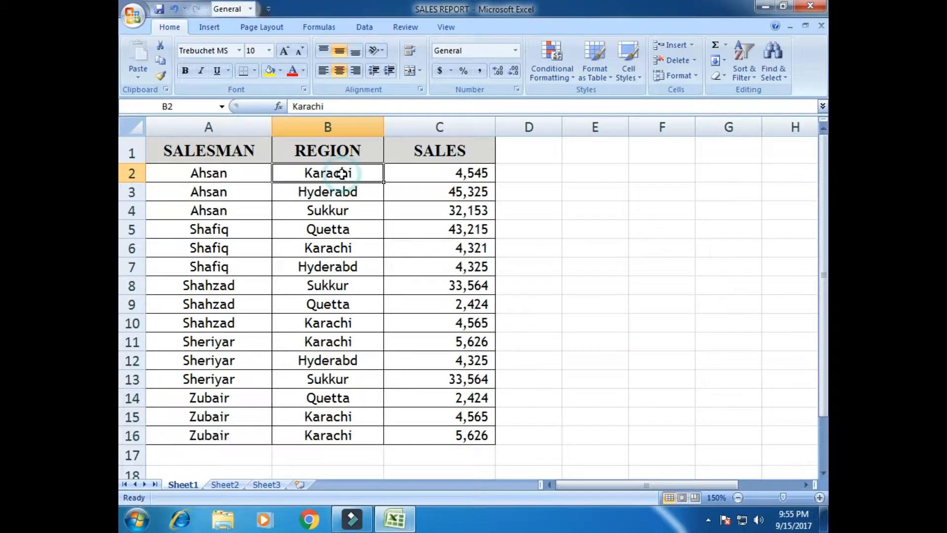
pyautogui.moveTo(340, 173); pyautogui.dragTo(340, 433)
pyautogui.click(745, 62)
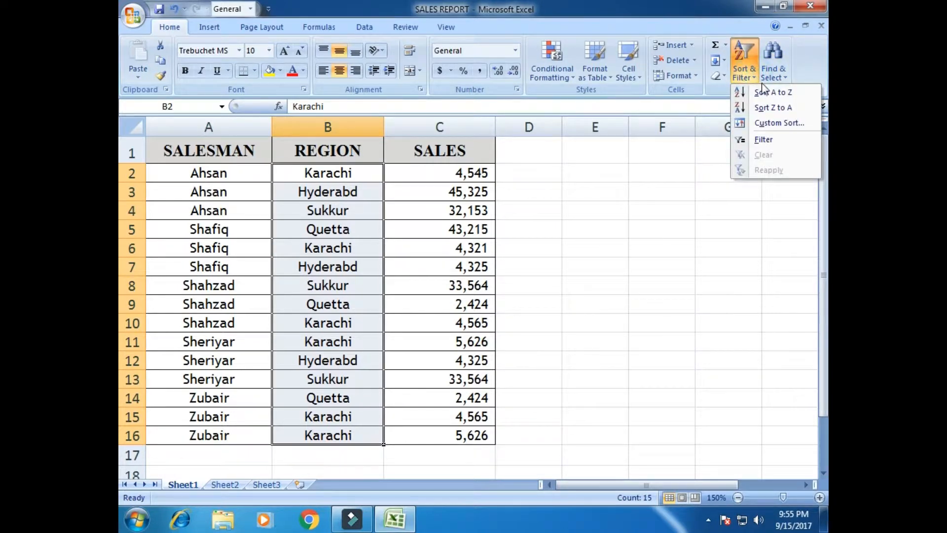
pyautogui.click(788, 93)
pyautogui.click(552, 190)
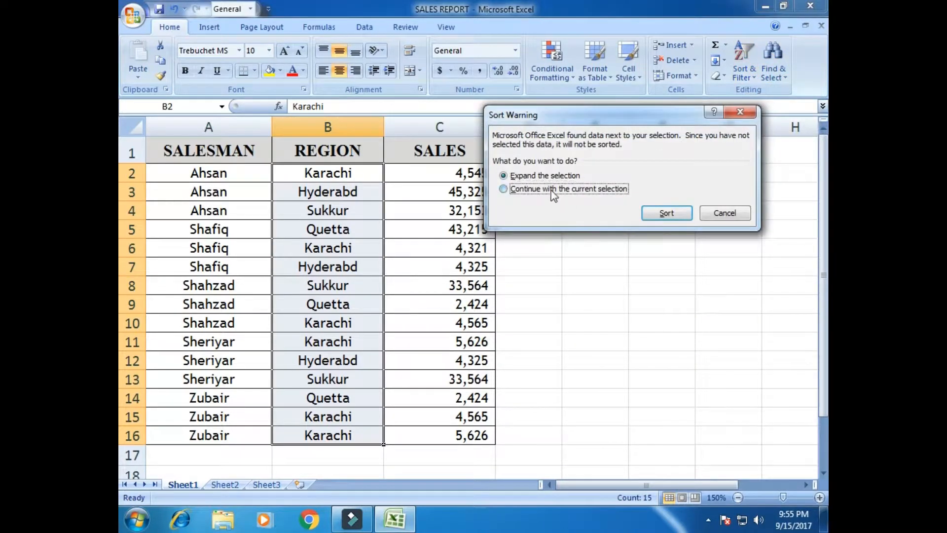
pyautogui.click(654, 211)
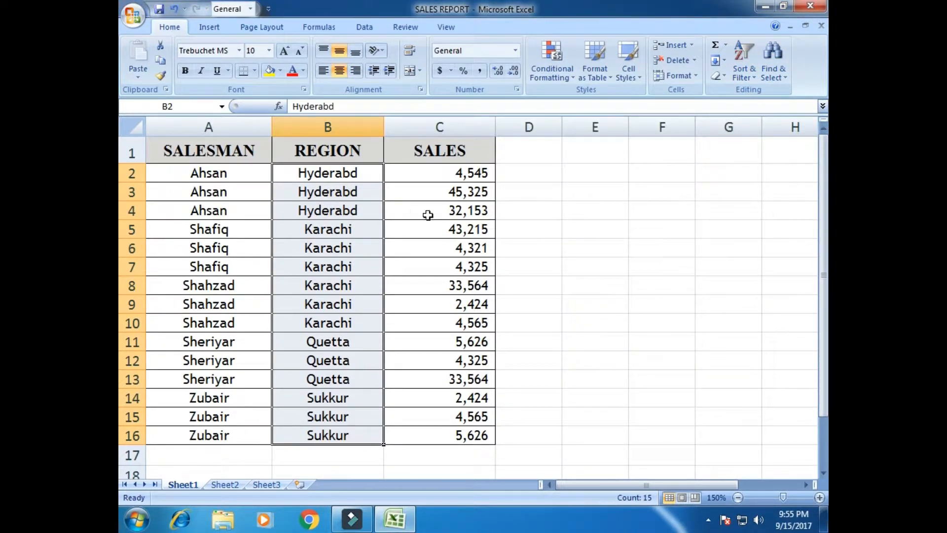
pyautogui.click(342, 179)
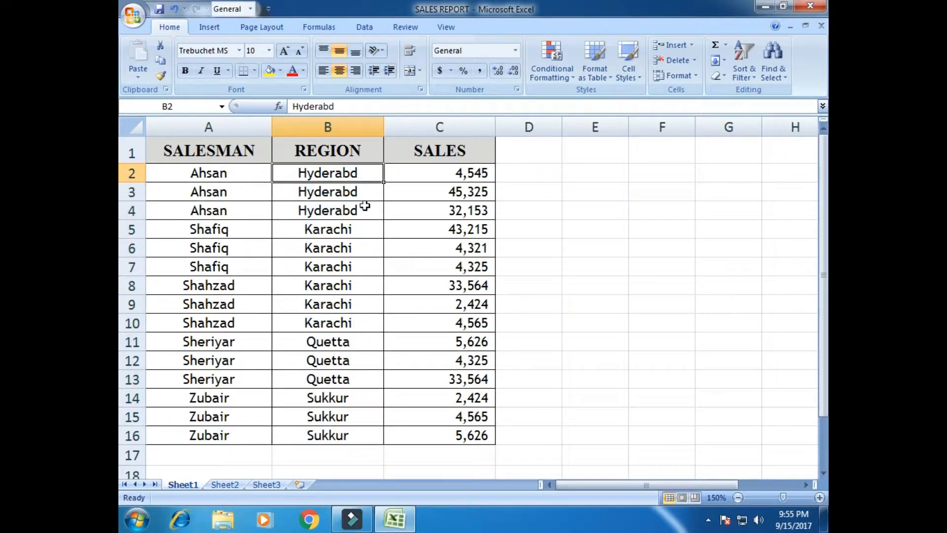
pyautogui.click(364, 228)
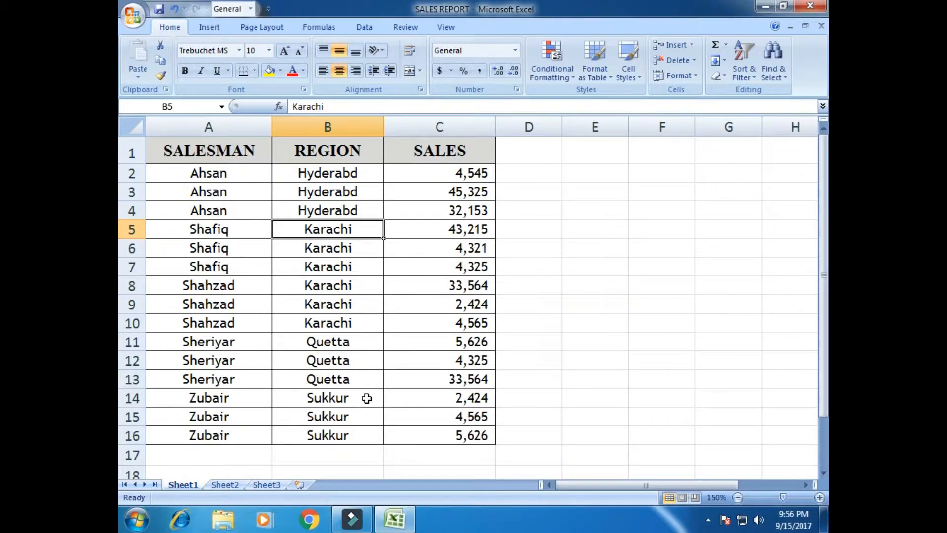
pyautogui.click(430, 266)
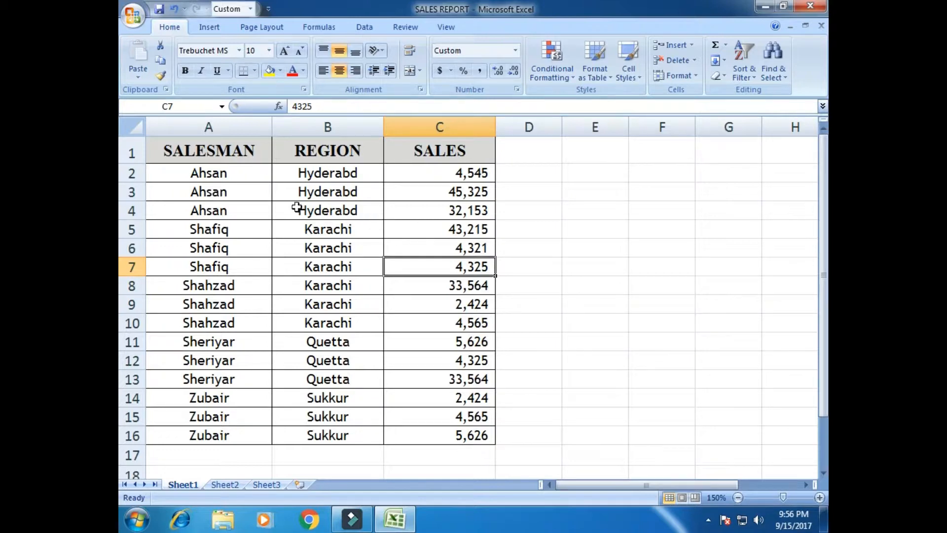
# Add subtotals to the sales table at each change in SALESMAN, using the Sum function on the SALES column.
pyautogui.click(232, 157)
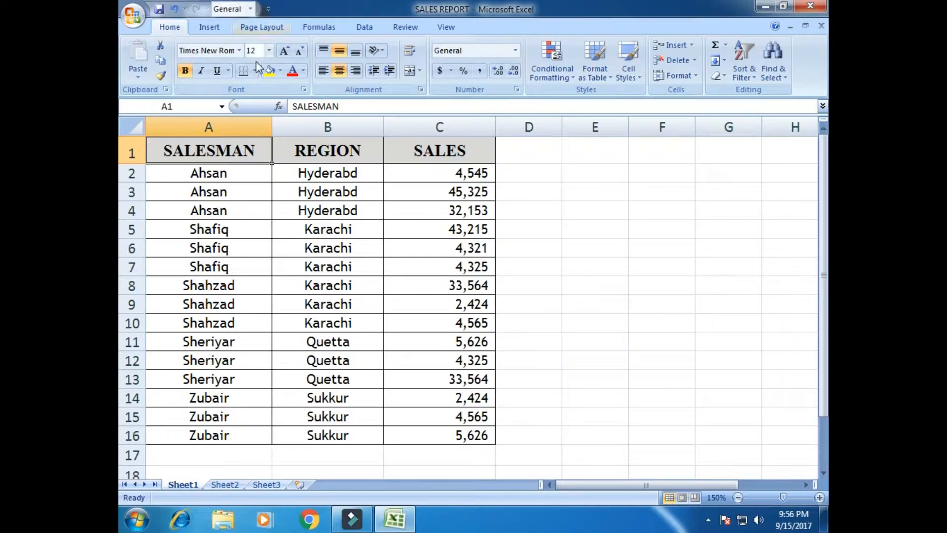
pyautogui.click(357, 26)
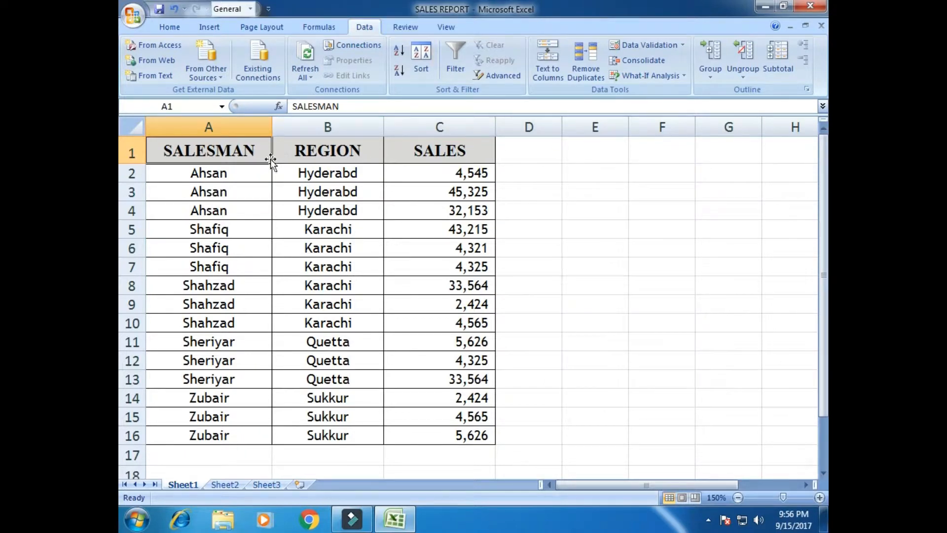
pyautogui.click(264, 228)
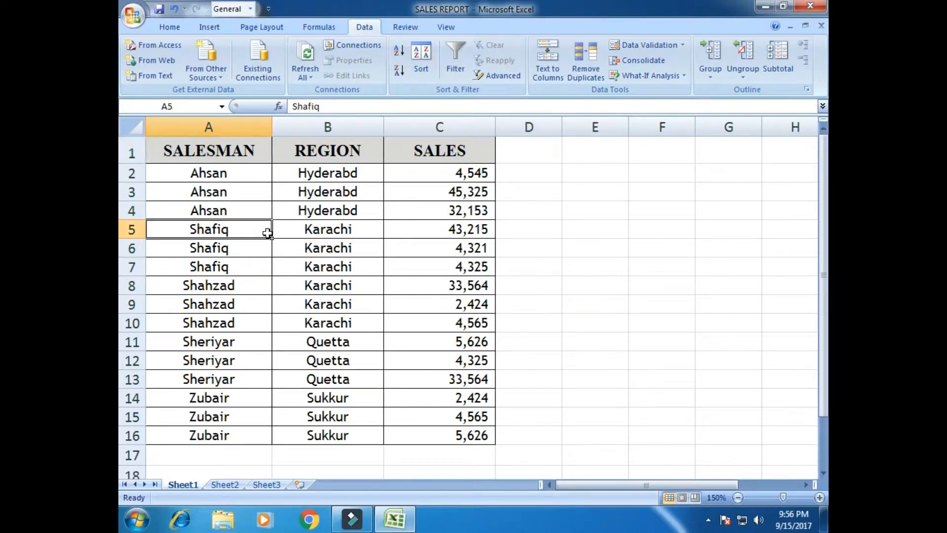
pyautogui.click(202, 148)
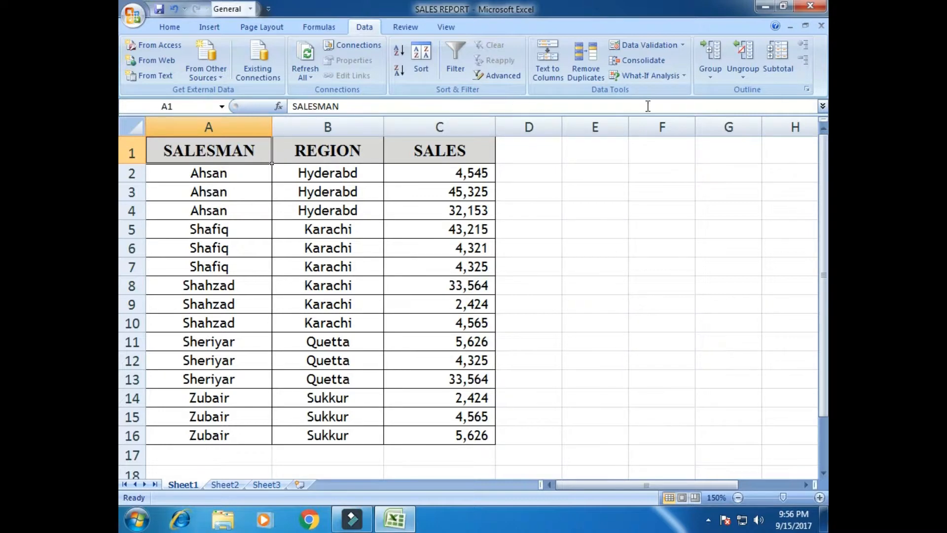
pyautogui.click(775, 76)
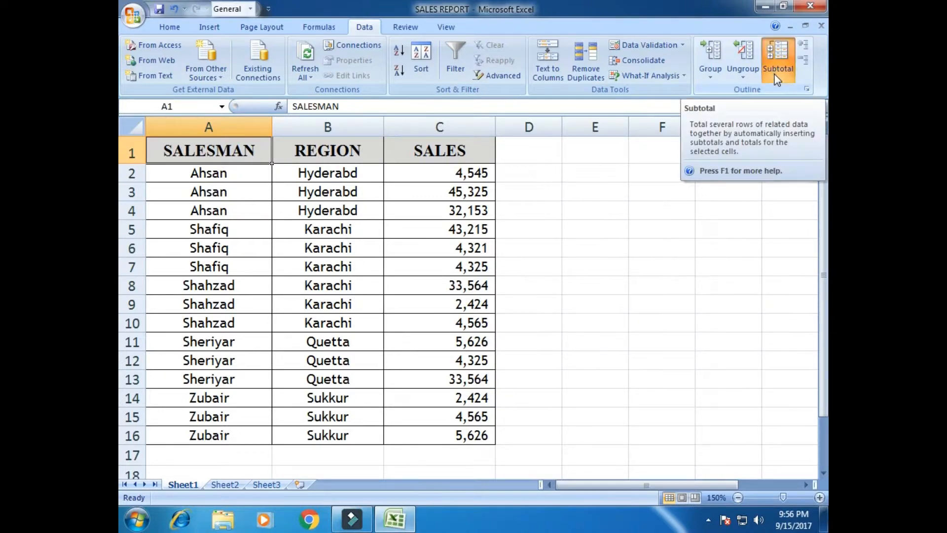
pyautogui.moveTo(600, 70); pyautogui.dragTo(637, 32)
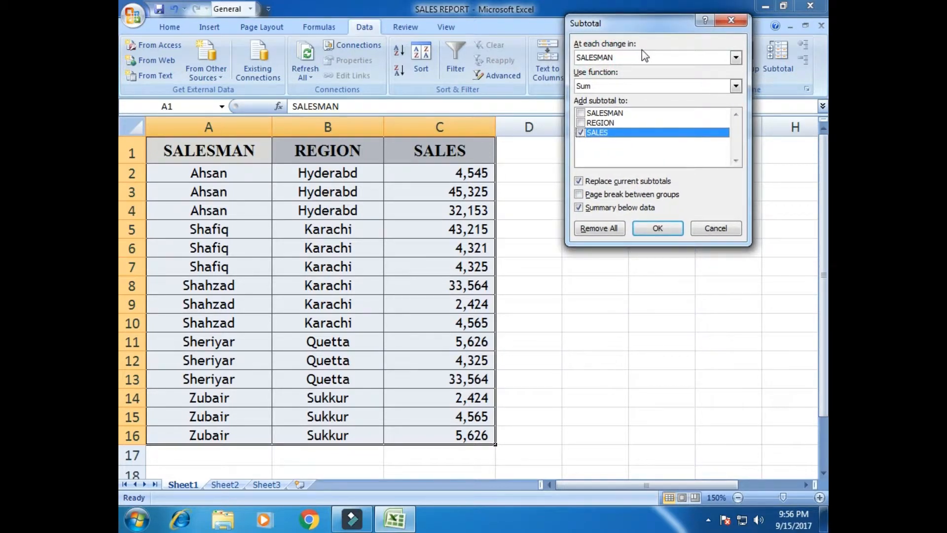
pyautogui.click(690, 58)
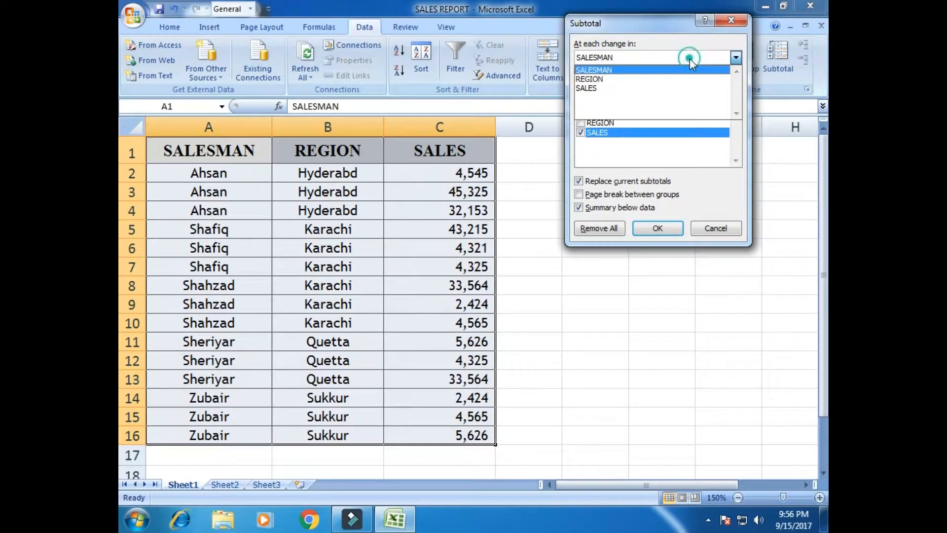
pyautogui.click(633, 72)
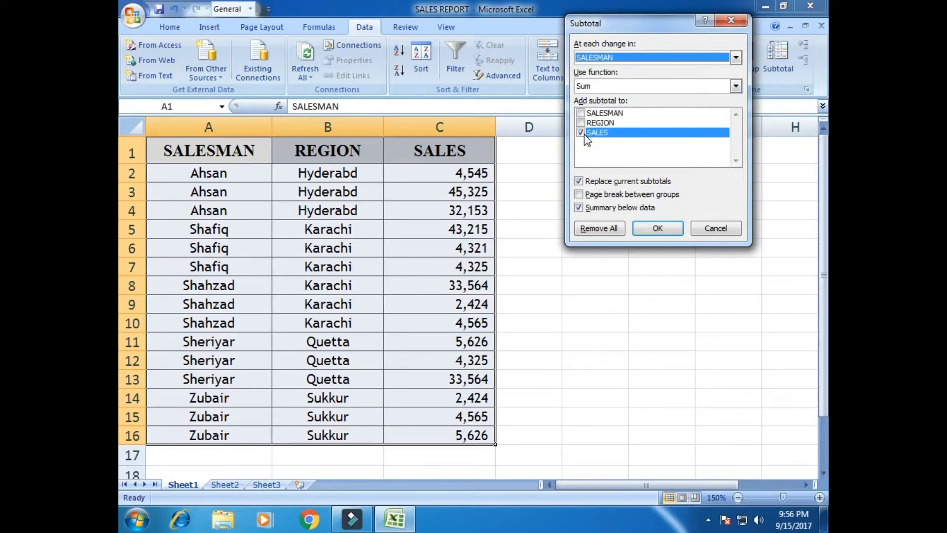
pyautogui.click(648, 226)
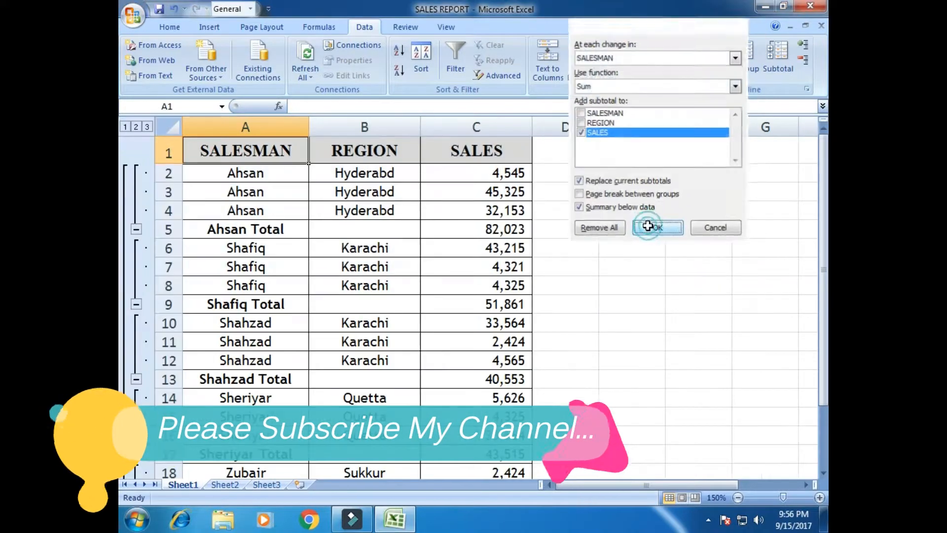
# Examine the subtotal row under each salesman's entries and the Grand Total row at the end of the table.
pyautogui.click(628, 329)
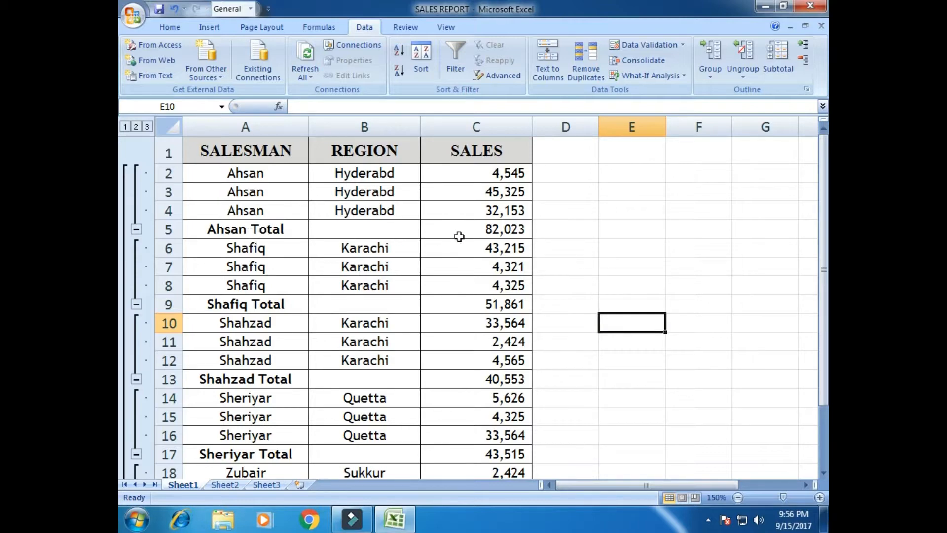
pyautogui.click(523, 231)
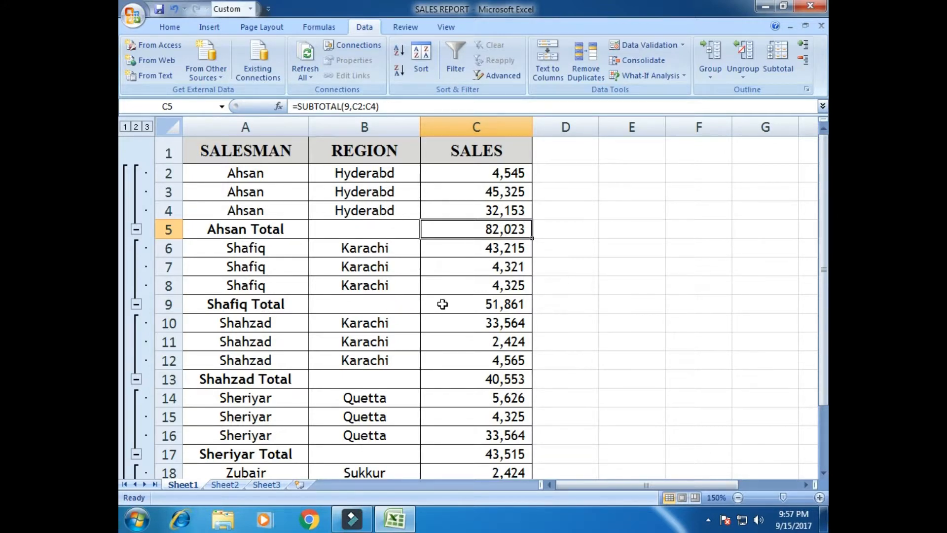
pyautogui.click(265, 383)
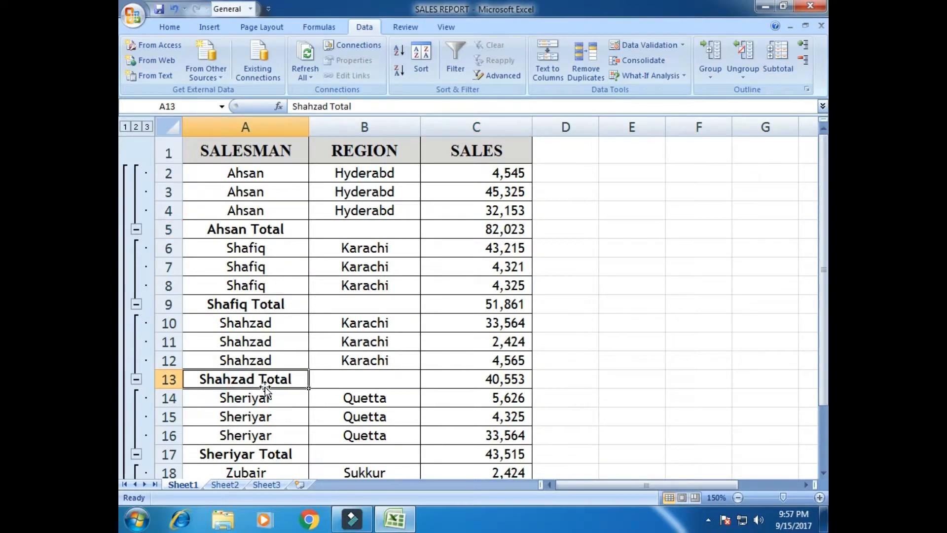
pyautogui.click(452, 386)
pyautogui.scroll(-2, 398, 334)
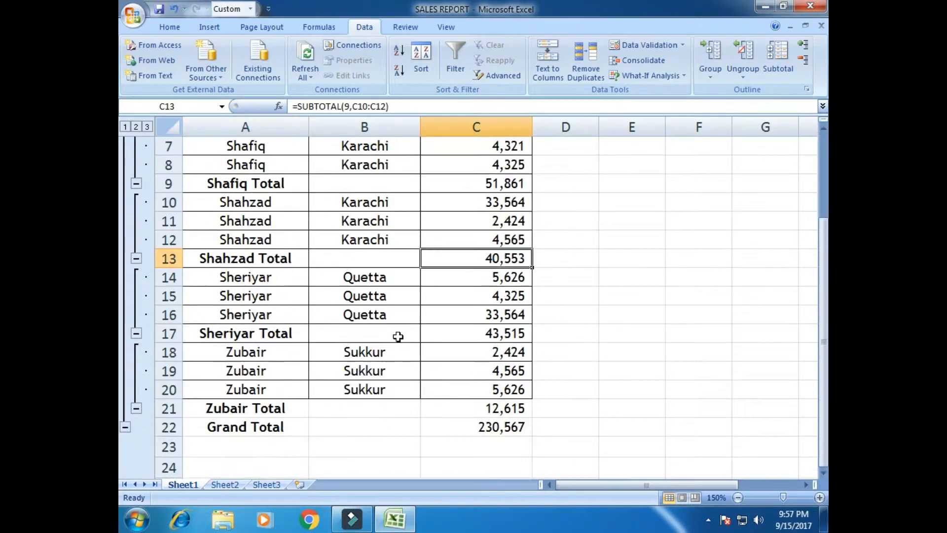
pyautogui.click(266, 336)
pyautogui.click(254, 406)
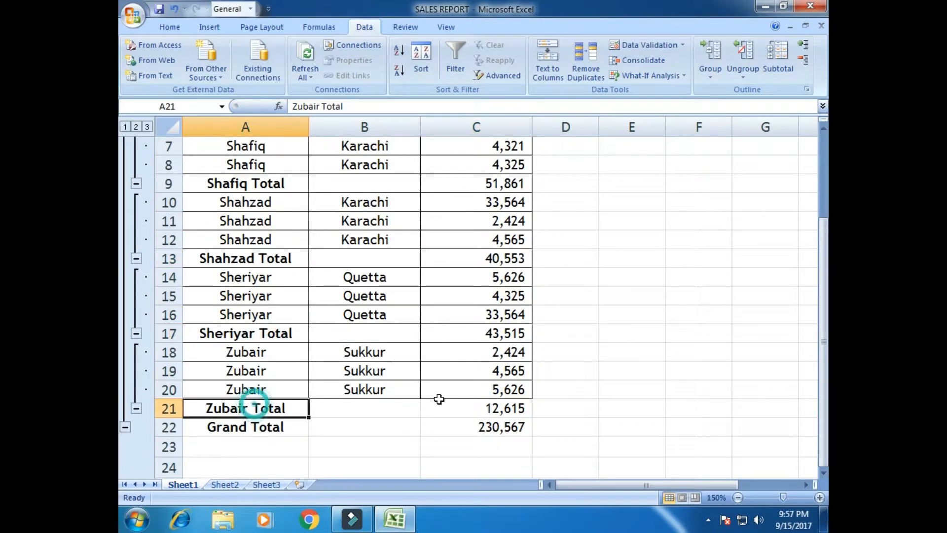
pyautogui.click(462, 397)
pyautogui.click(477, 424)
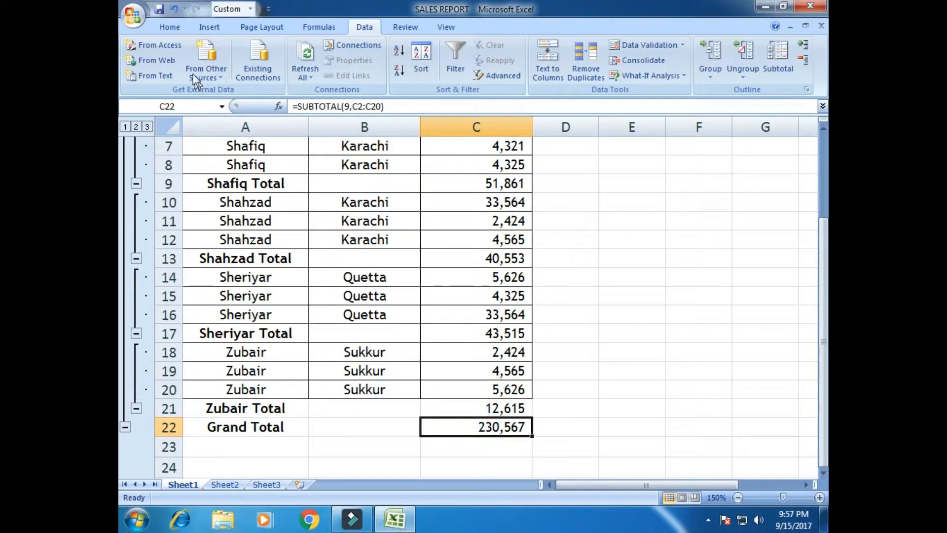
# Make the grand total in C22 and the salesman subtotals in C5, C9, C13, C17 and C21 bold.
pyautogui.click(172, 30)
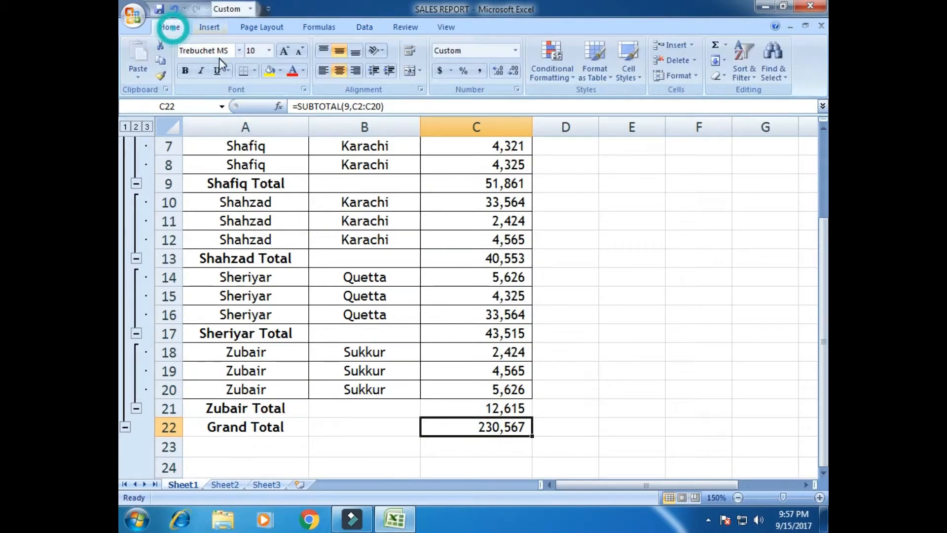
pyautogui.click(609, 322)
pyautogui.scroll(2, 612, 319)
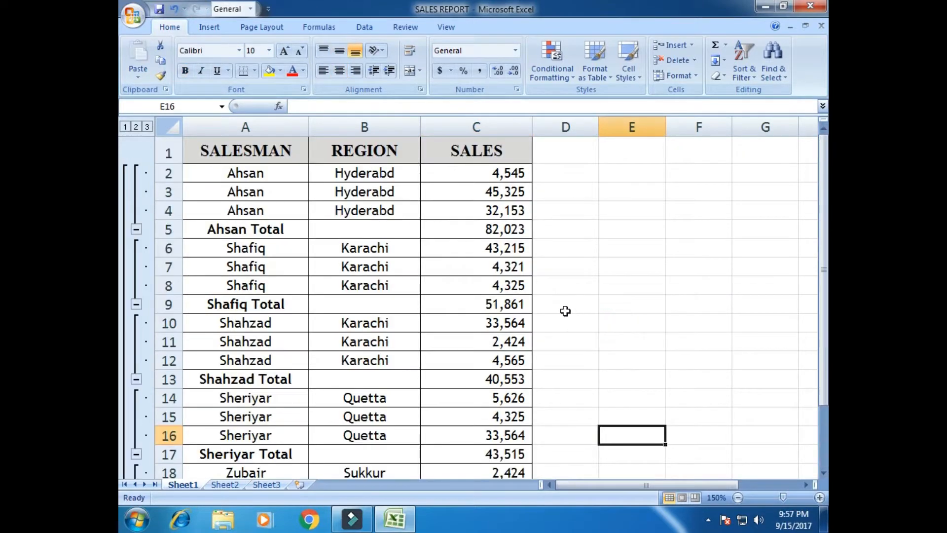
pyautogui.click(488, 230)
pyautogui.click(185, 70)
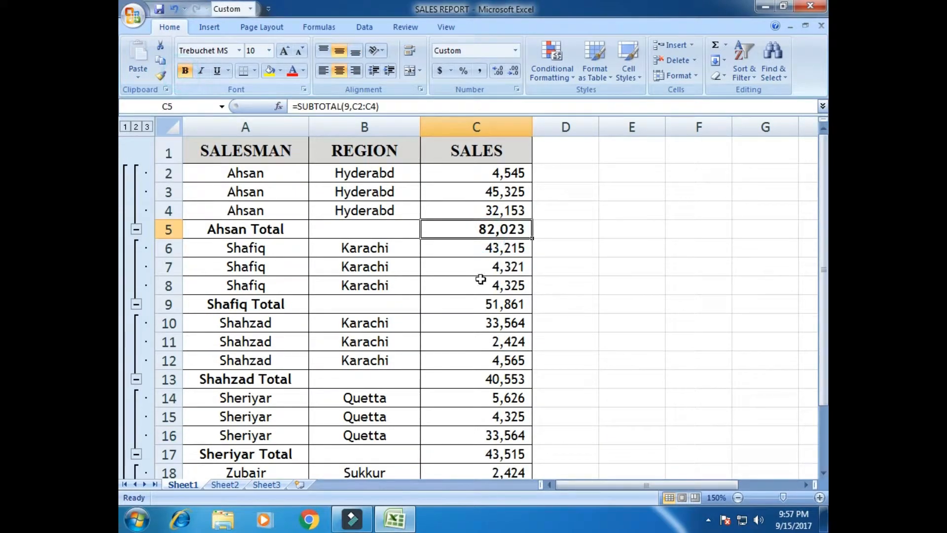
pyautogui.click(490, 309)
pyautogui.click(185, 71)
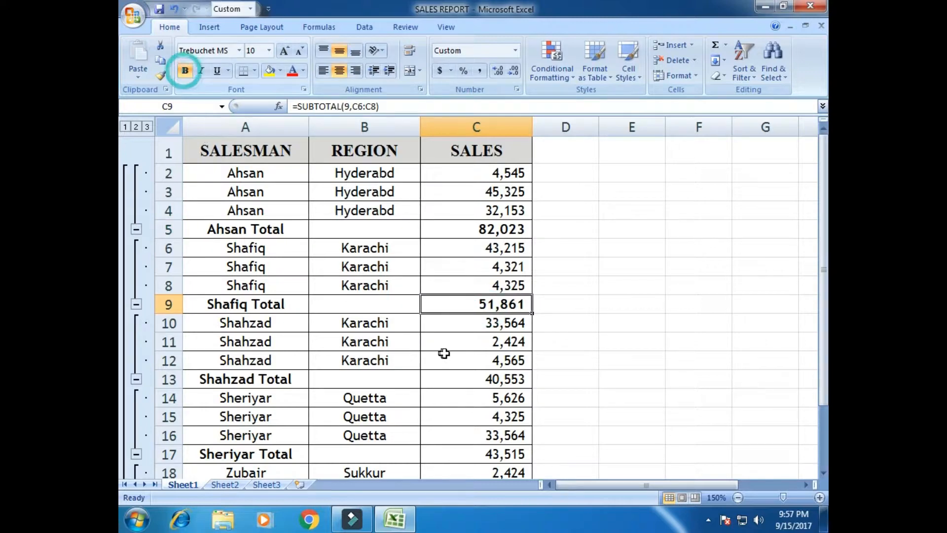
pyautogui.click(492, 378)
pyautogui.click(185, 70)
pyautogui.scroll(-4, 387, 281)
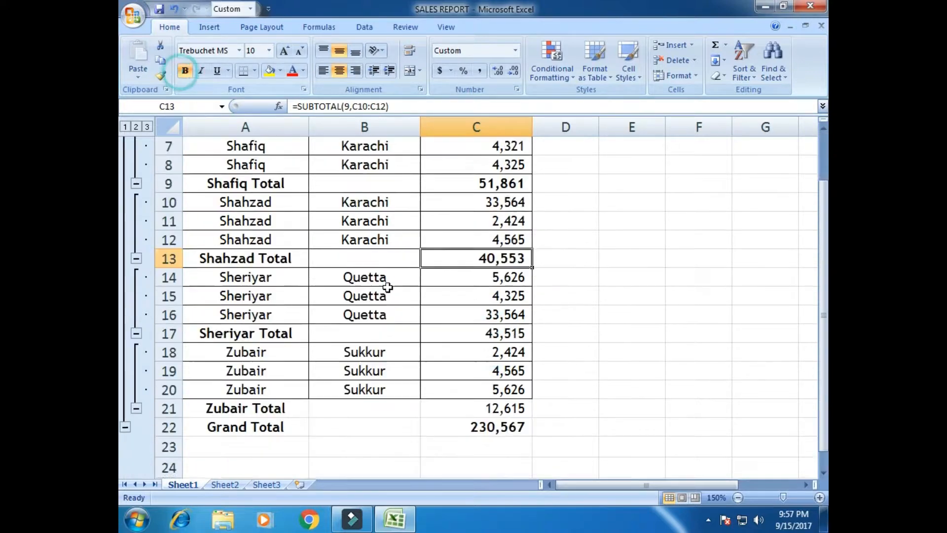
pyautogui.click(470, 220)
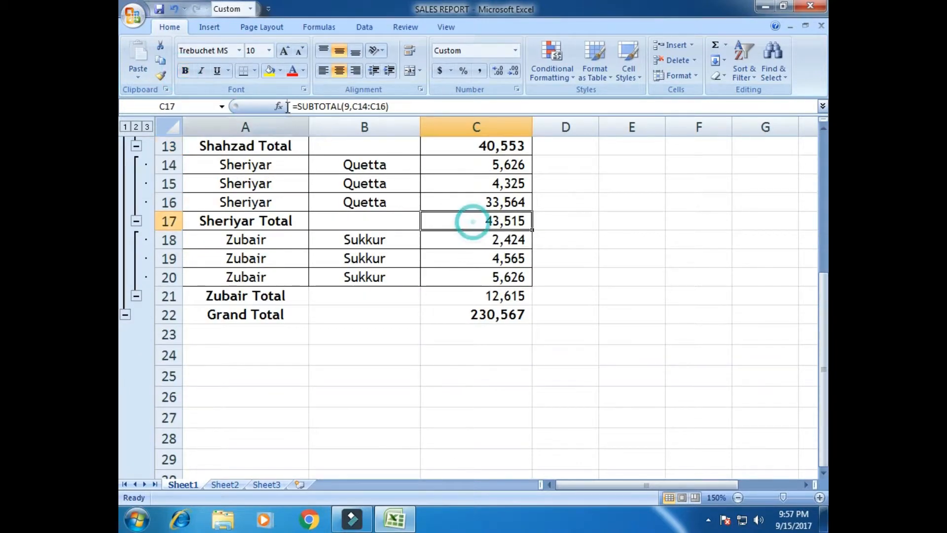
pyautogui.click(185, 71)
pyautogui.click(516, 298)
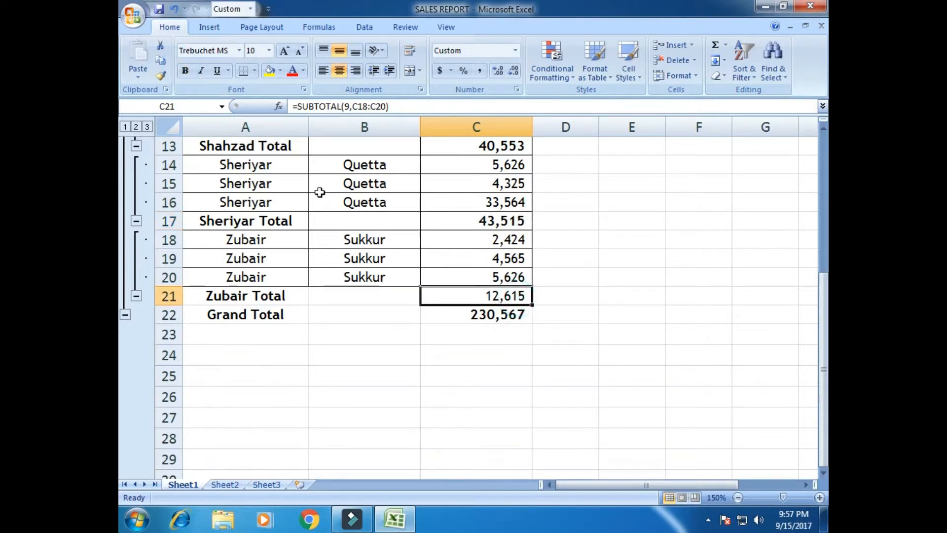
pyautogui.click(185, 70)
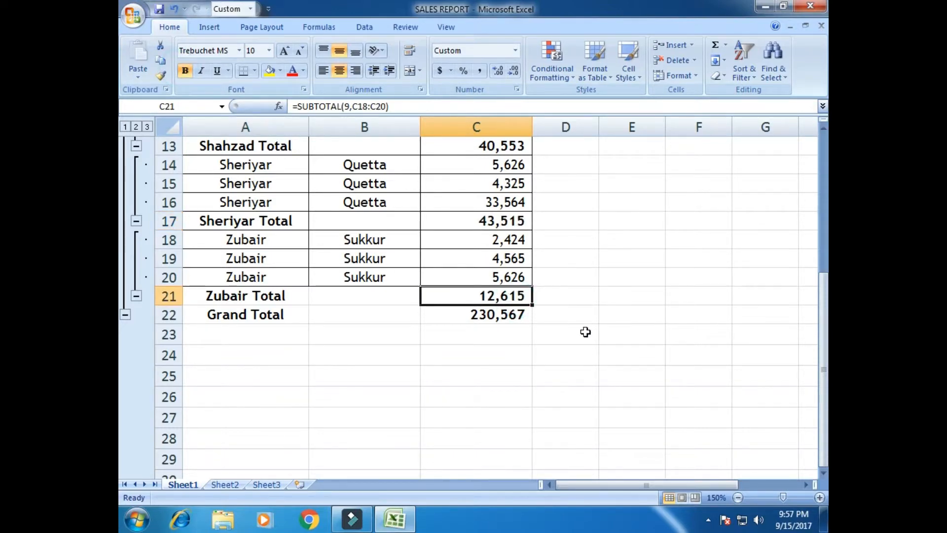
# Collapse the detail rows of all five salesman groups down to their total rows.
pyautogui.scroll(4, 588, 330)
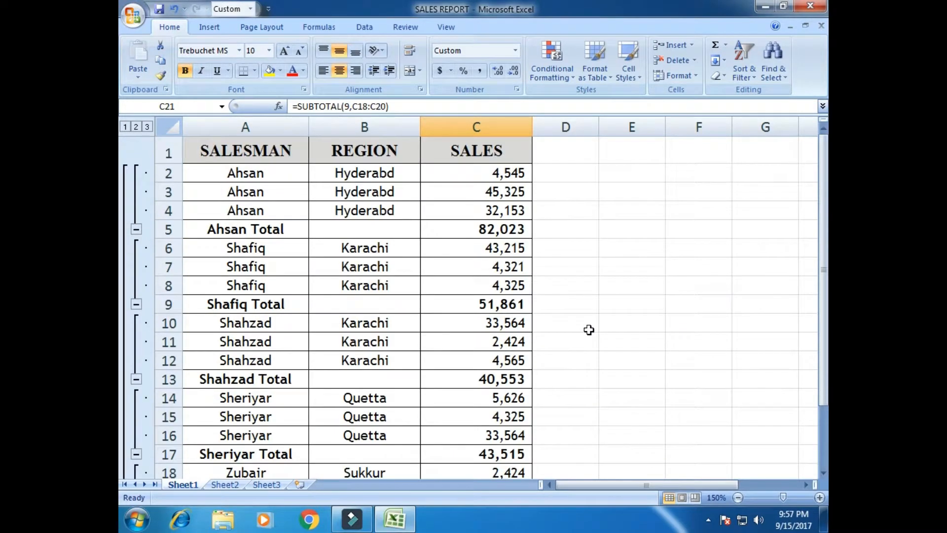
pyautogui.click(136, 230)
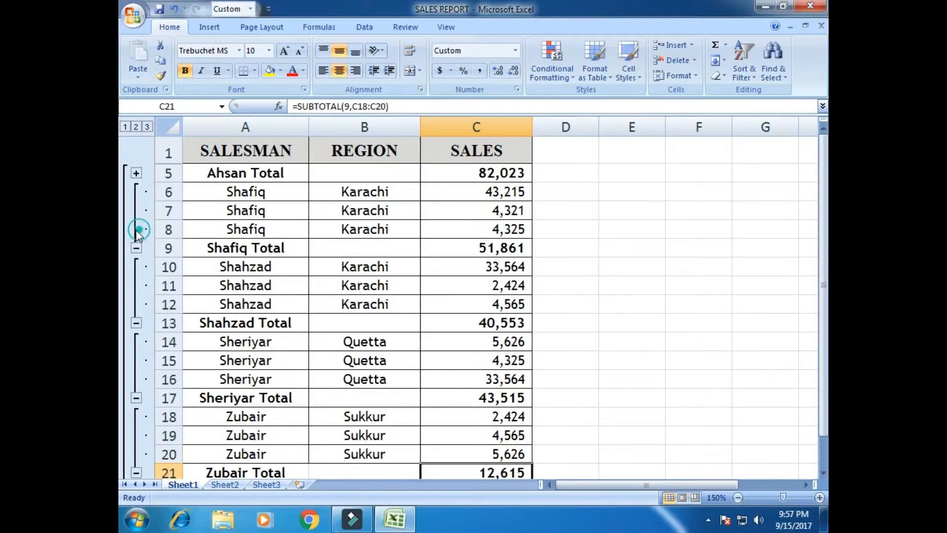
pyautogui.click(138, 247)
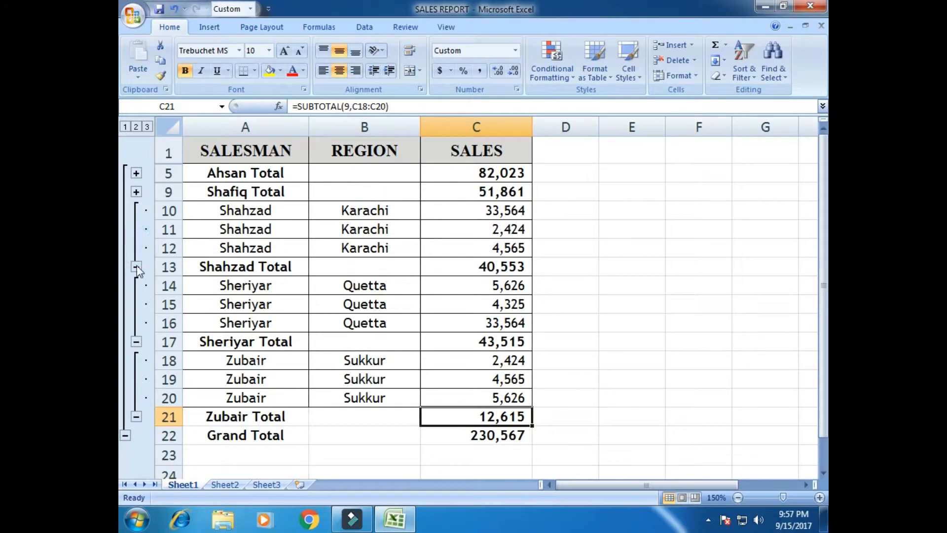
pyautogui.click(136, 266)
pyautogui.click(136, 302)
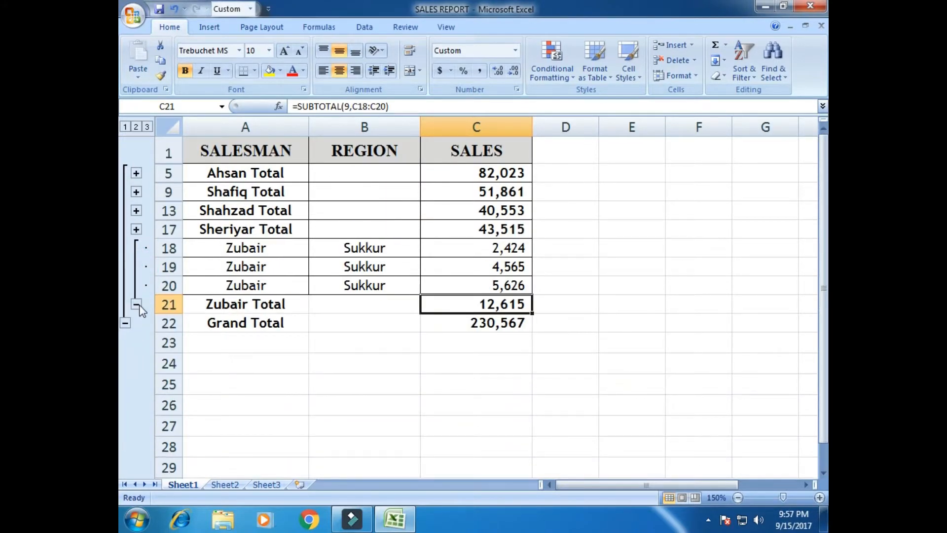
pyautogui.click(137, 303)
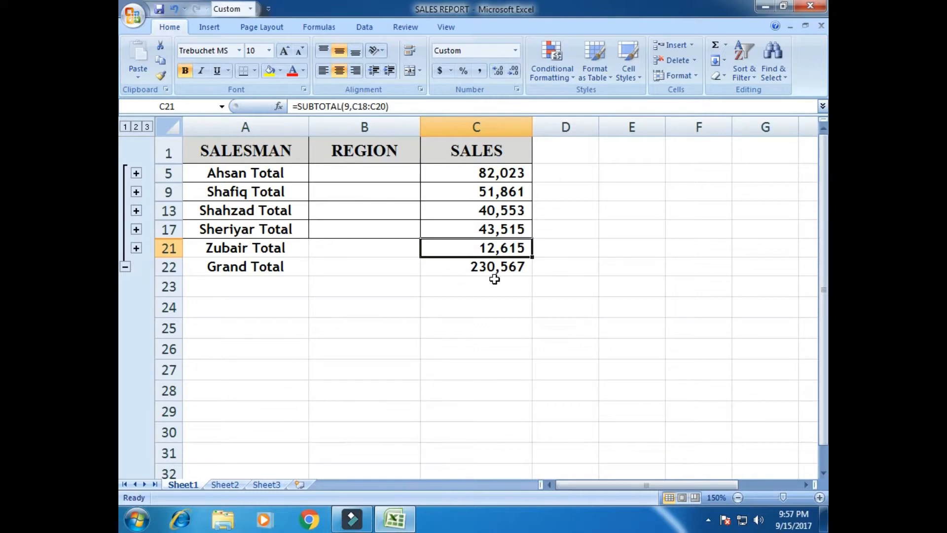
# Expand the detail rows of all five salesman groups.
pyautogui.click(136, 173)
pyautogui.click(138, 248)
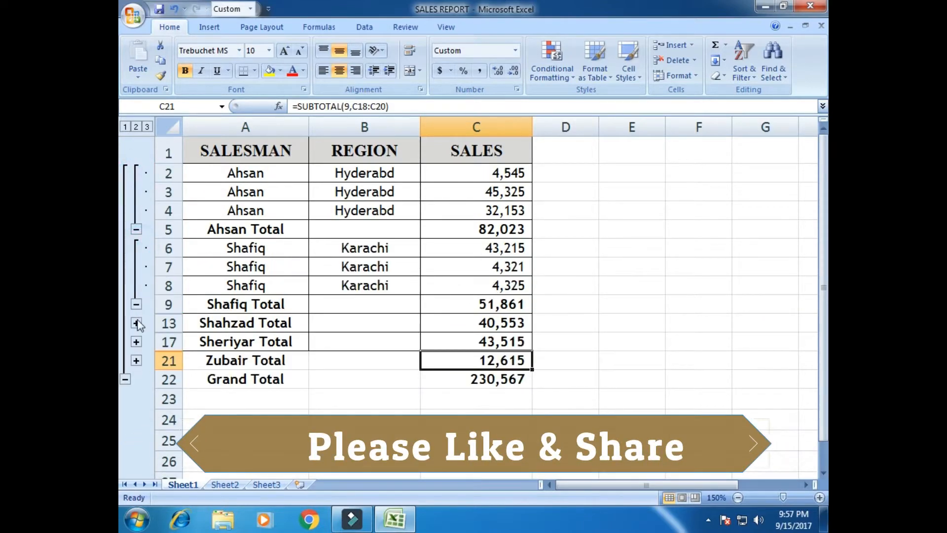
pyautogui.click(136, 321)
pyautogui.click(139, 398)
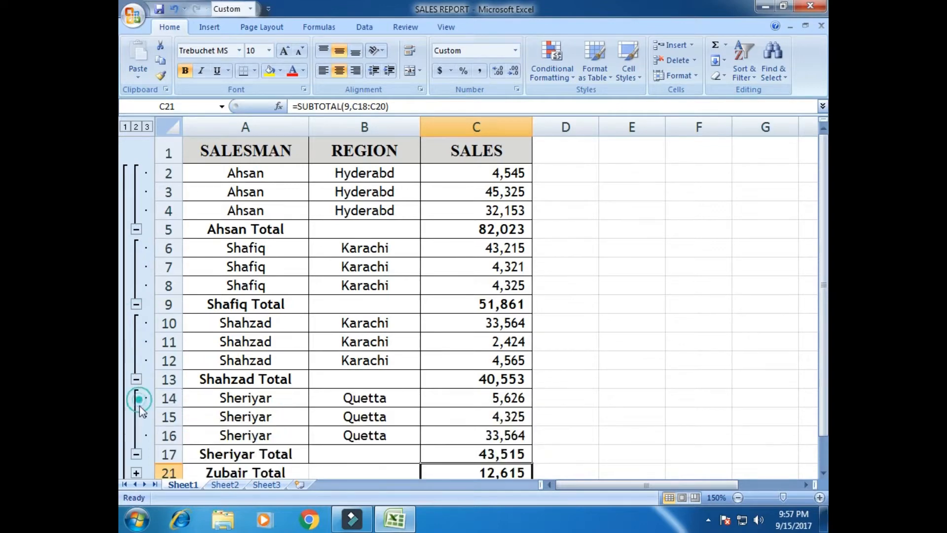
pyautogui.click(136, 474)
# Remove all the salesman subtotals from the sales table.
pyautogui.click(232, 143)
pyautogui.scroll(1, 228, 133)
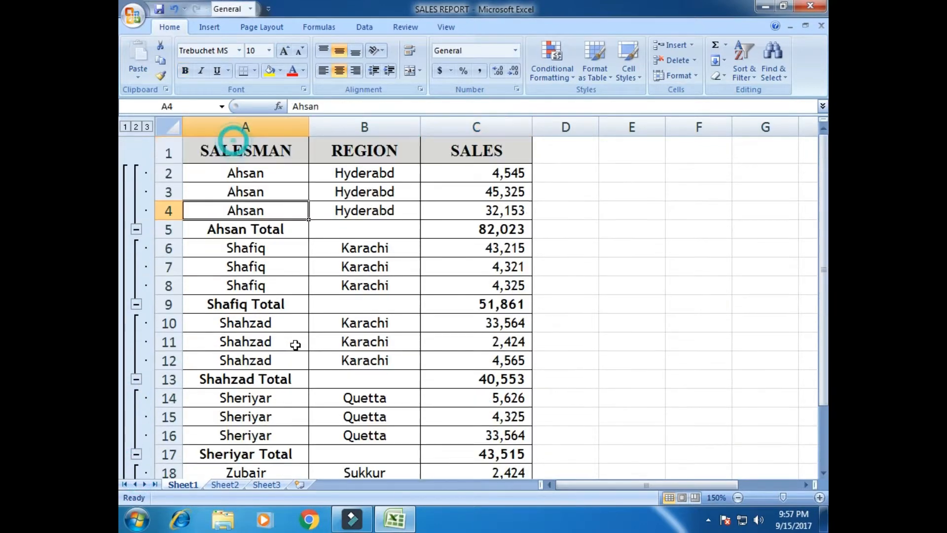
pyautogui.click(249, 170)
pyautogui.click(249, 148)
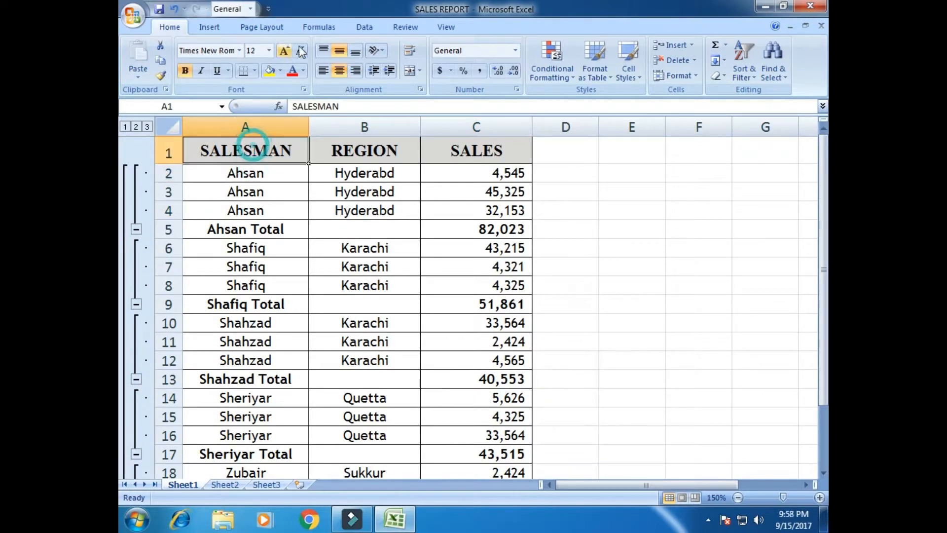
pyautogui.click(363, 27)
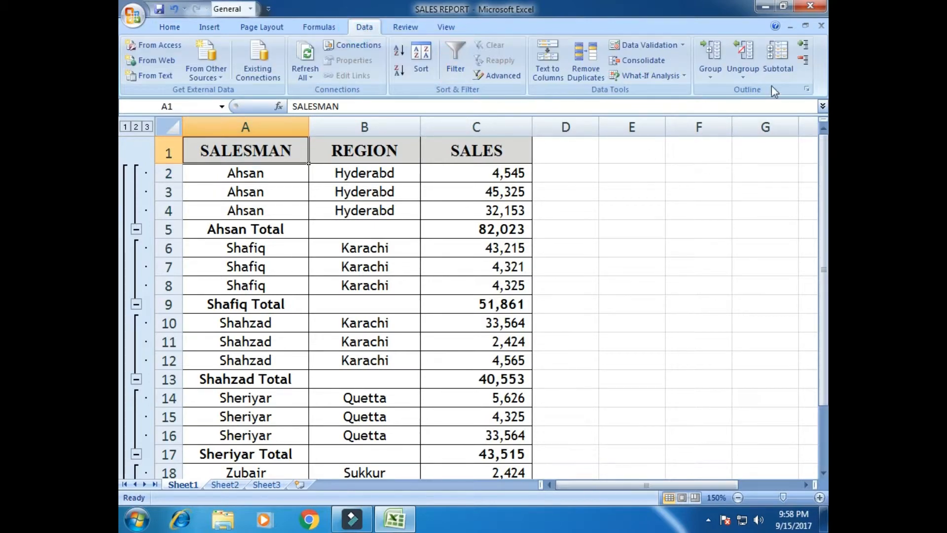
pyautogui.click(781, 76)
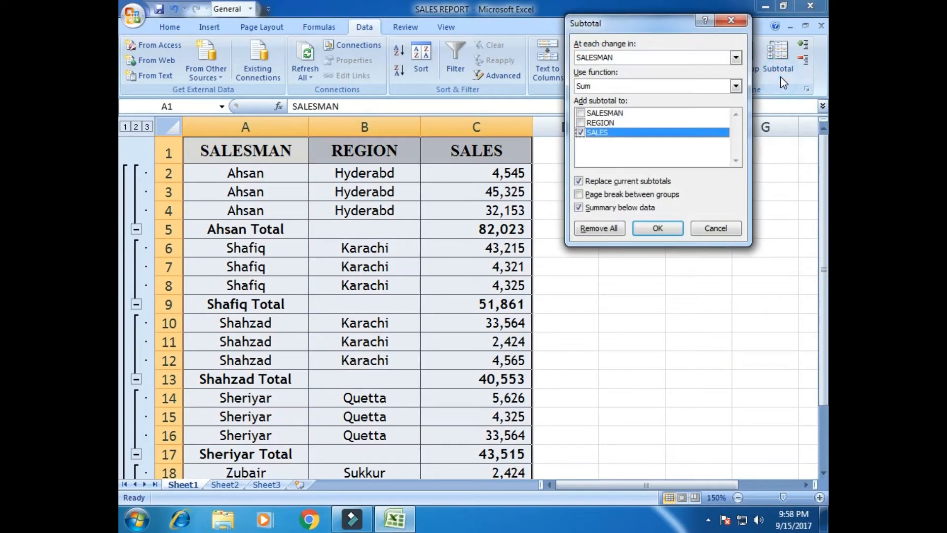
pyautogui.click(611, 229)
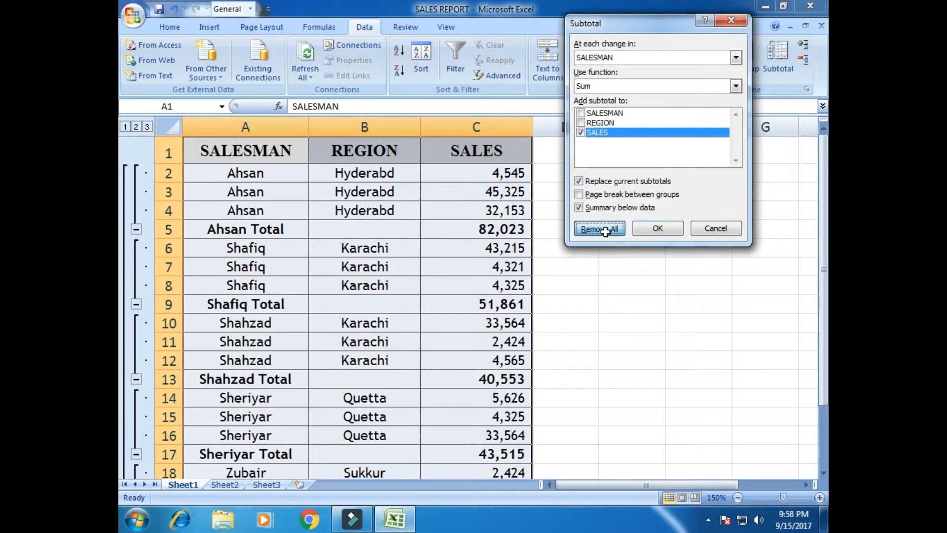
pyautogui.click(609, 233)
pyautogui.click(683, 287)
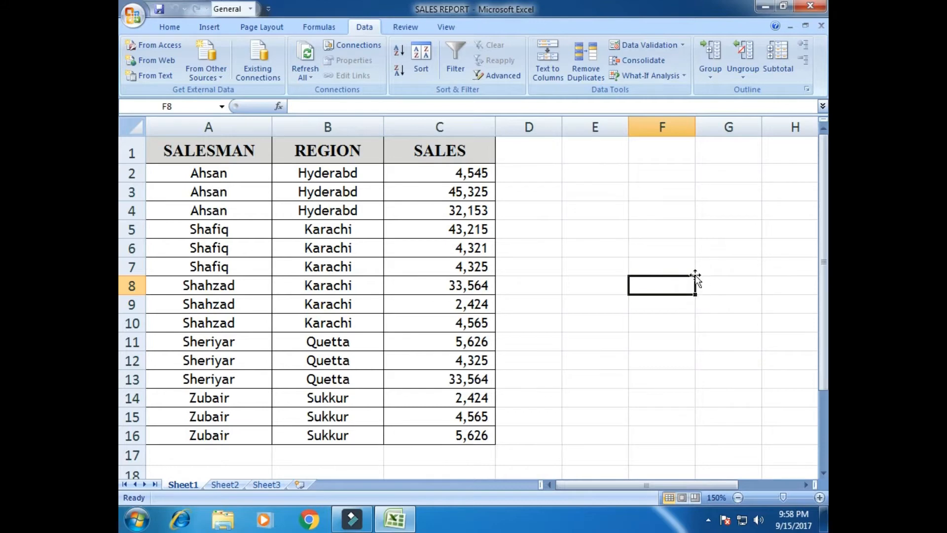
pyautogui.click(636, 241)
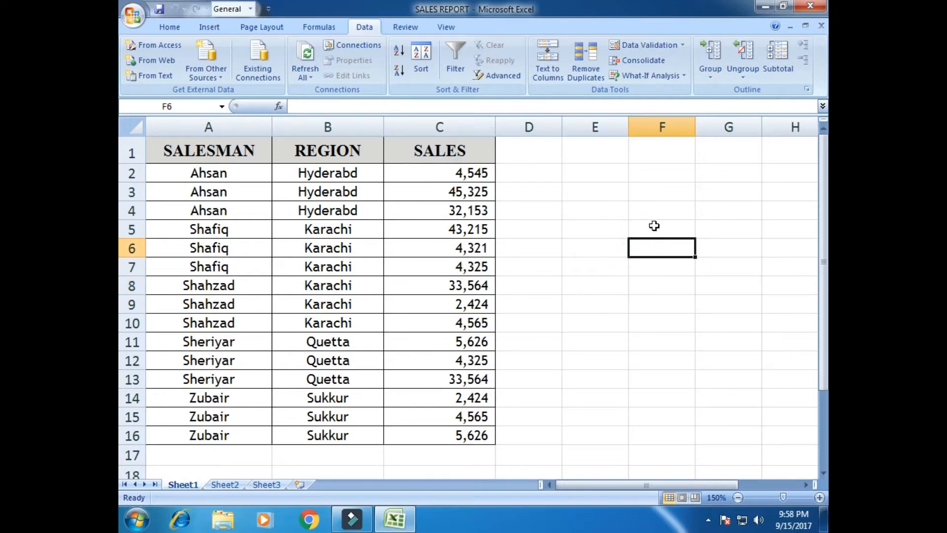
# Add subtotals to the sales table at each change in REGION, using the Sum function on the SALES column.
pyautogui.click(330, 154)
pyautogui.keyDown('shift'); pyautogui.click(237, 152); pyautogui.keyUp('shift')
pyautogui.click(238, 151)
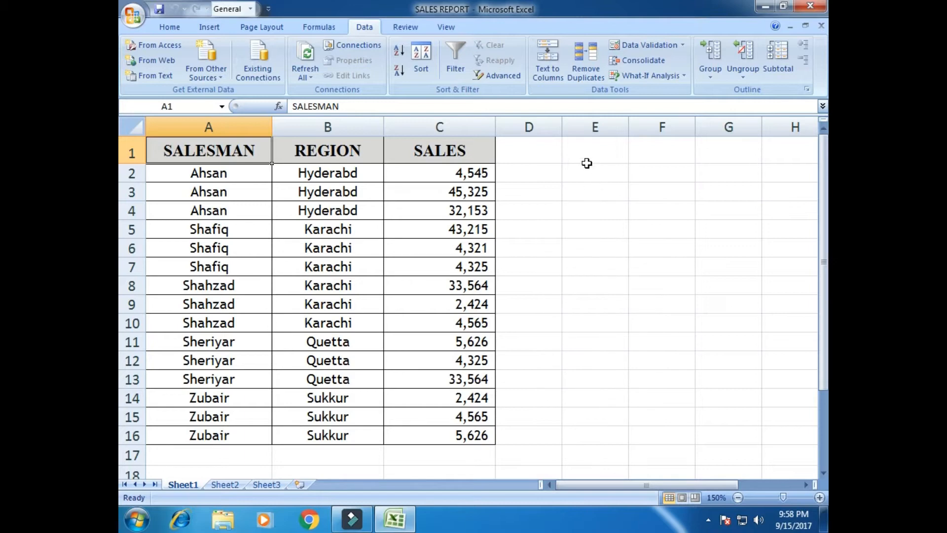
pyautogui.click(775, 79)
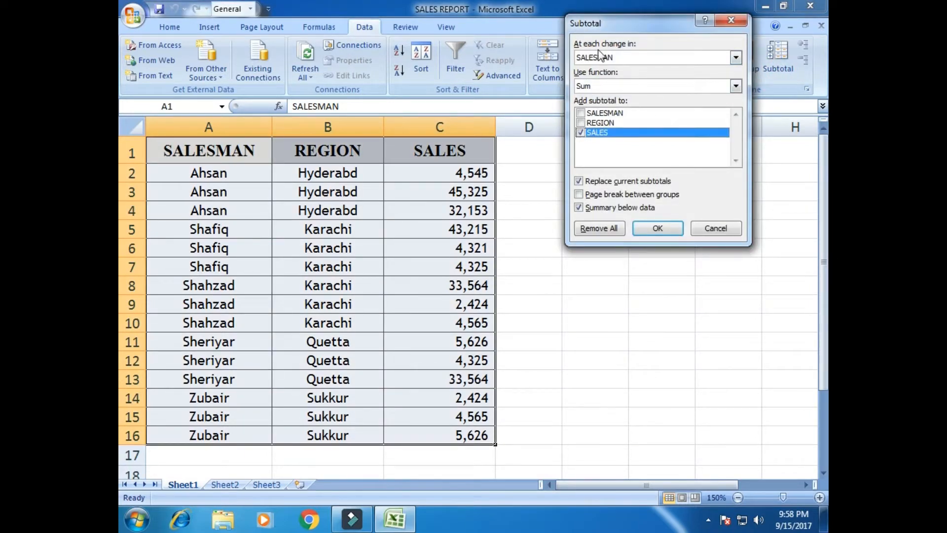
pyautogui.click(649, 57)
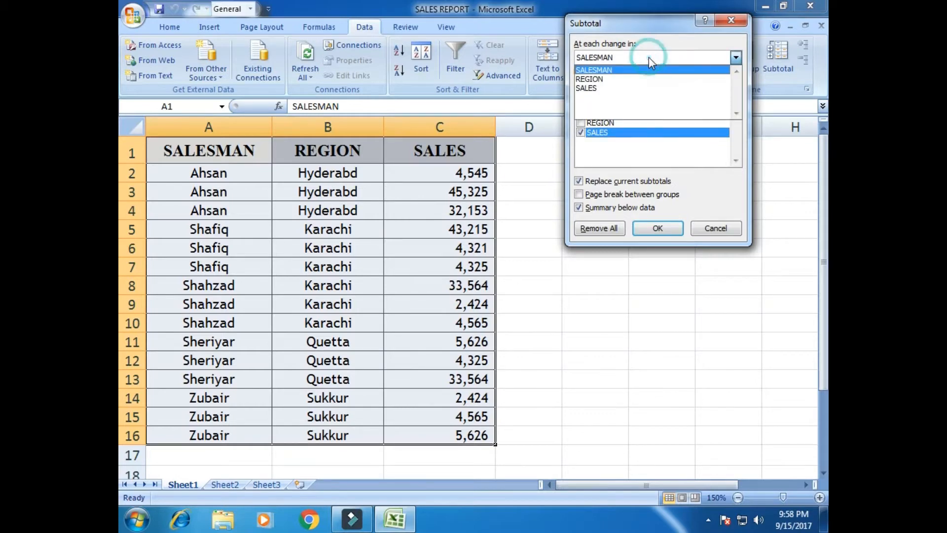
pyautogui.click(623, 80)
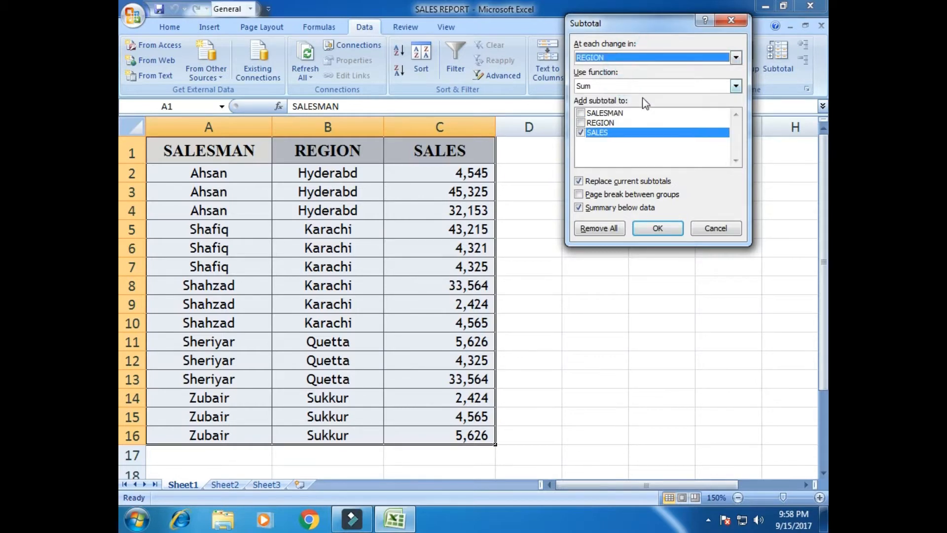
pyautogui.click(640, 89)
pyautogui.click(626, 98)
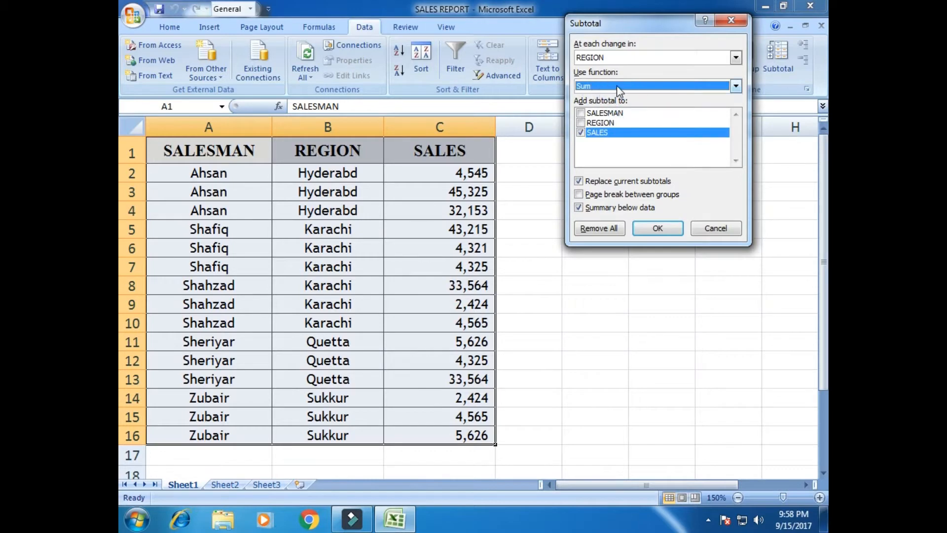
pyautogui.click(653, 230)
pyautogui.click(649, 230)
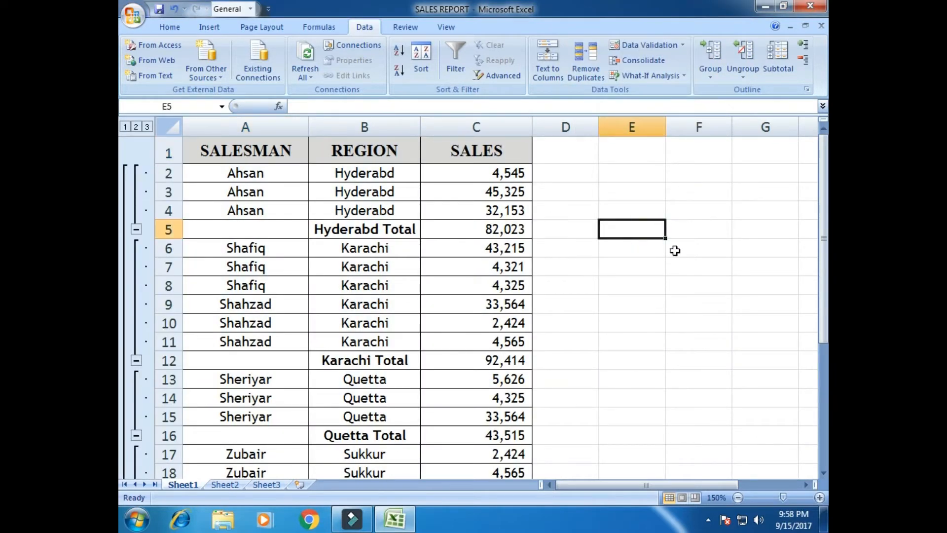
# Examine the subtotal rows for Hyderabd, Karachi, Quetta and Sukkur and the Grand Total row.
pyautogui.click(407, 232)
pyautogui.click(502, 230)
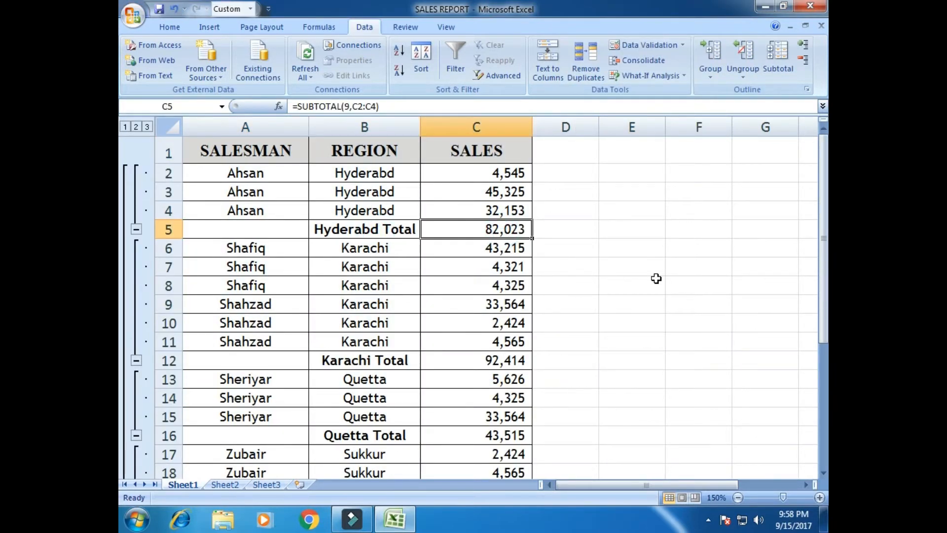
pyautogui.click(395, 359)
pyautogui.click(461, 362)
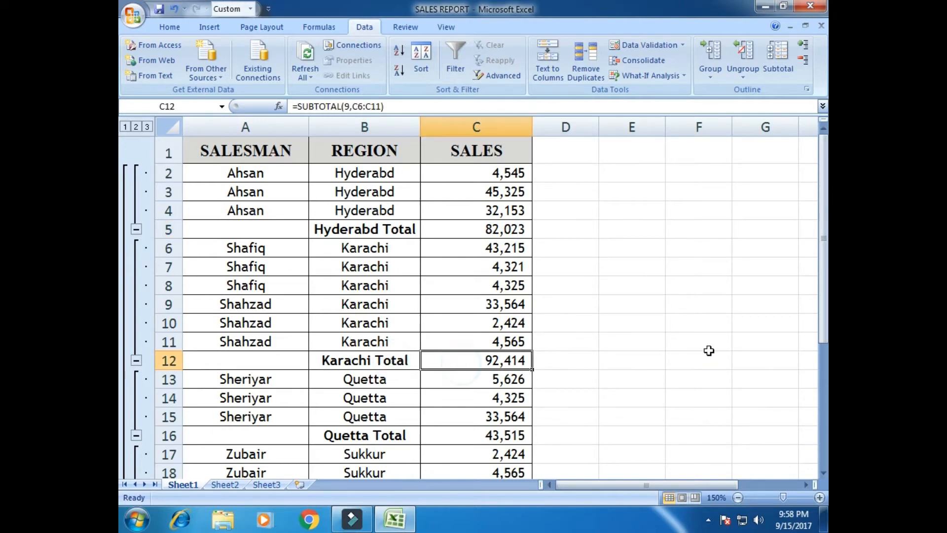
pyautogui.scroll(-2, 711, 336)
pyautogui.click(356, 321)
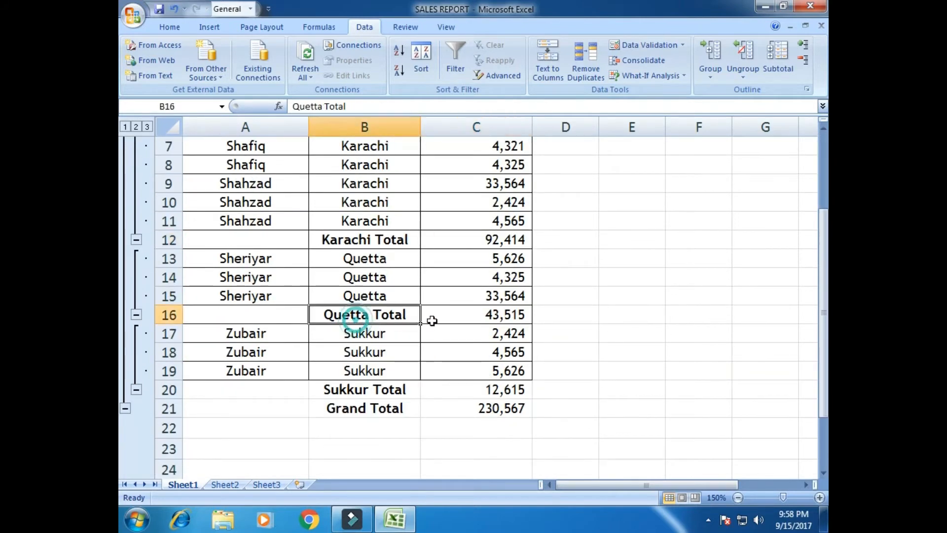
pyautogui.click(478, 321)
pyautogui.click(361, 389)
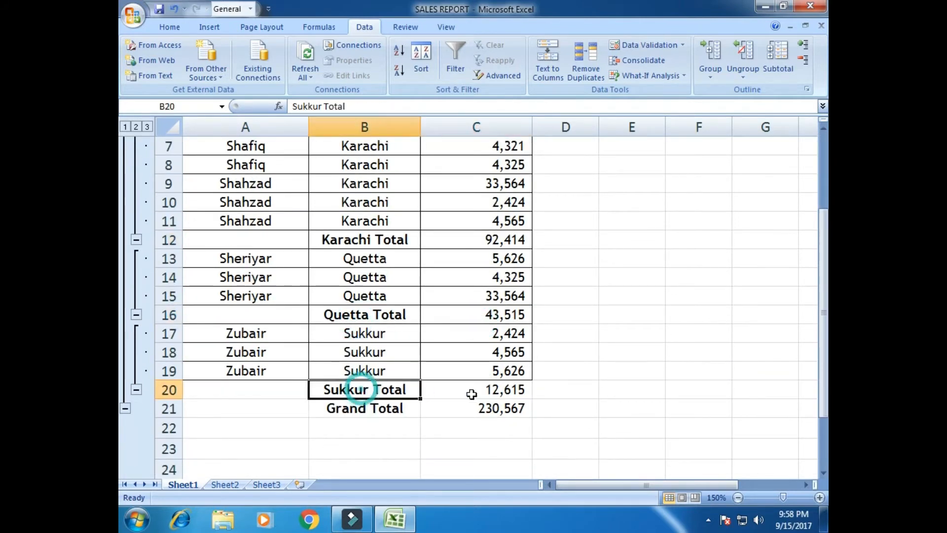
pyautogui.click(481, 388)
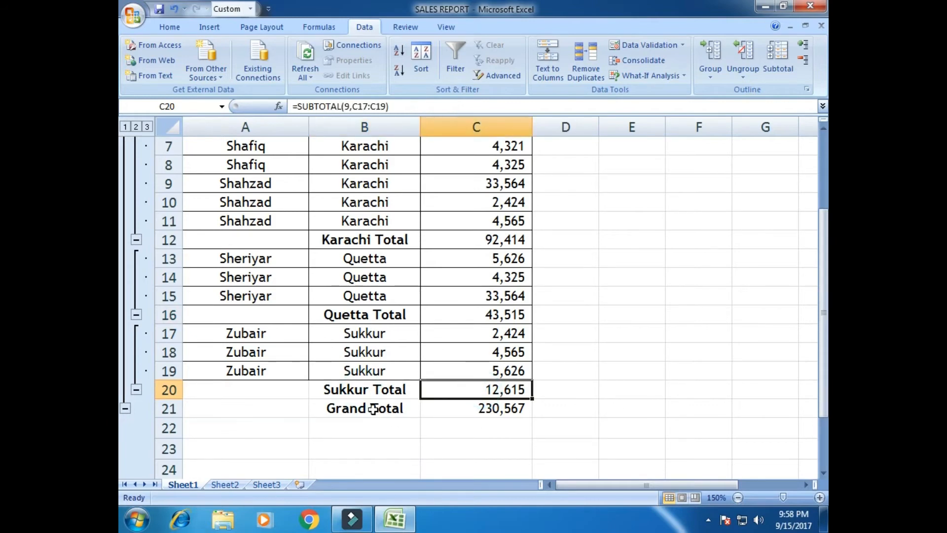
pyautogui.click(459, 416)
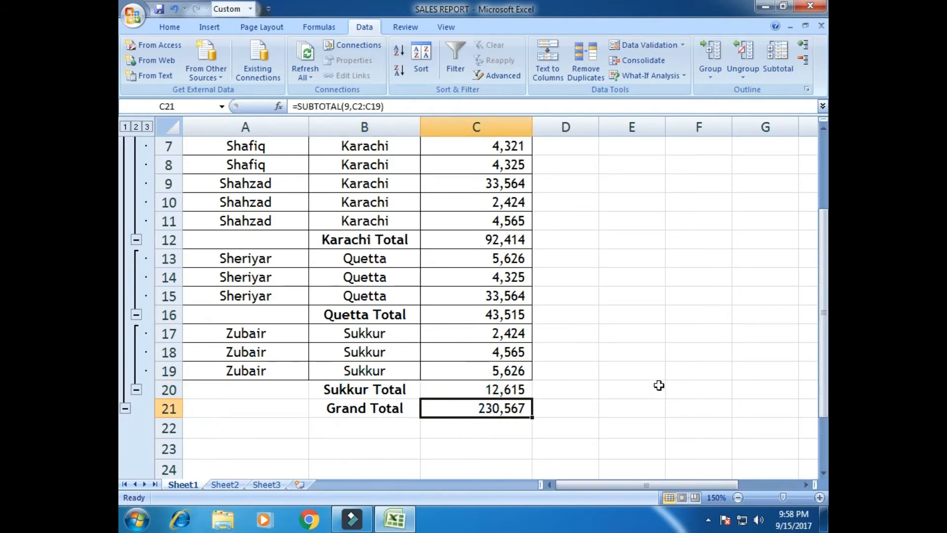
pyautogui.scroll(2, 627, 323)
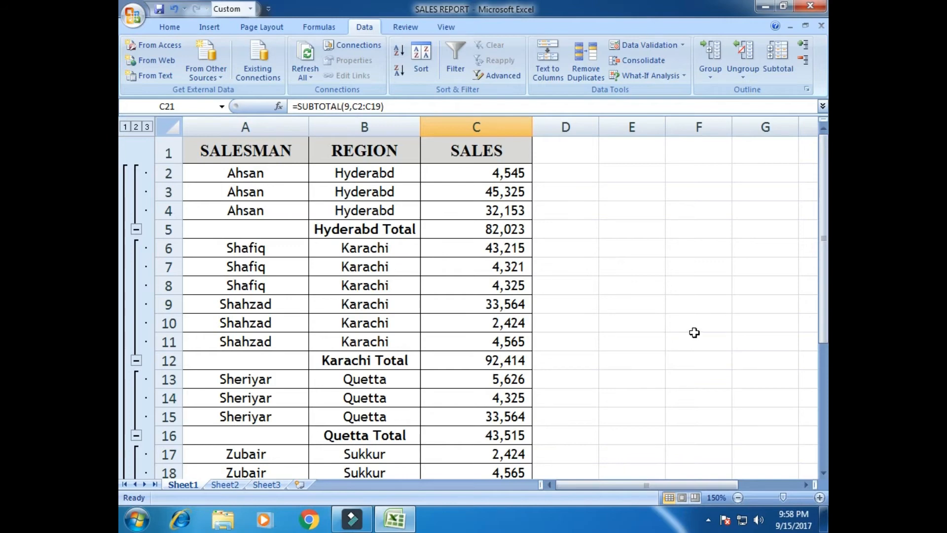
pyautogui.scroll(-3, 631, 311)
pyautogui.scroll(3, 631, 307)
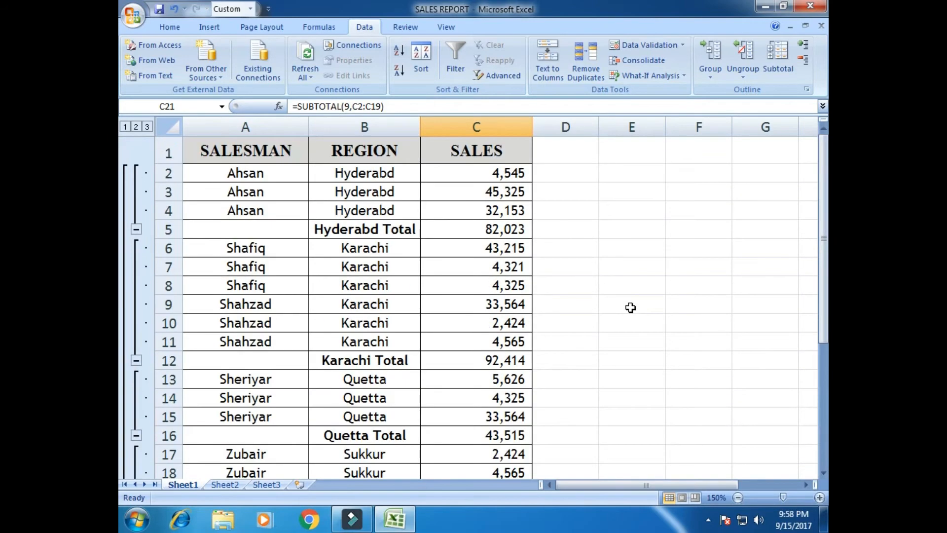